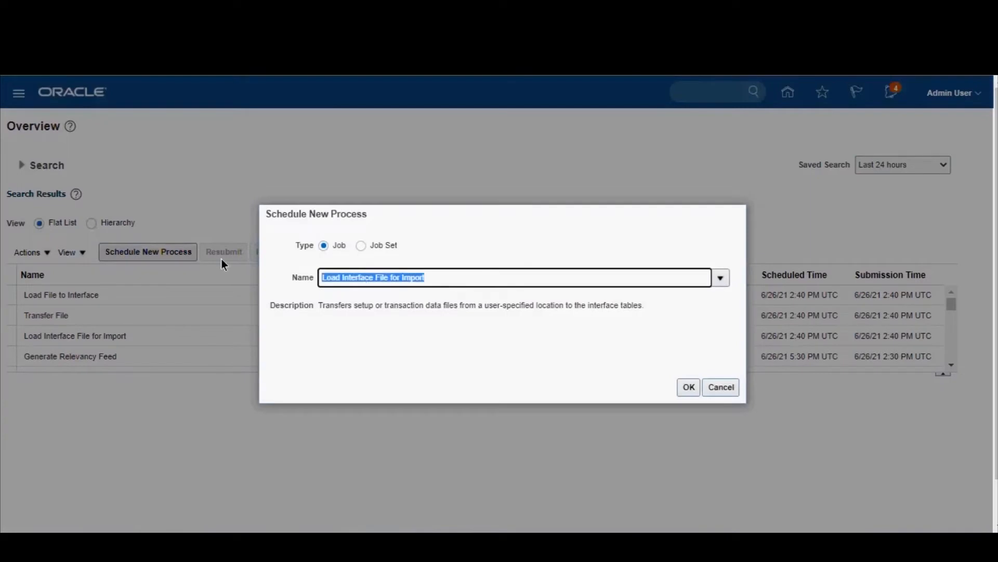
Step: Search the job names for "validate" and choose Validate Customer Contract Source Data as the new process
{"action": "type", "text": "validate"}
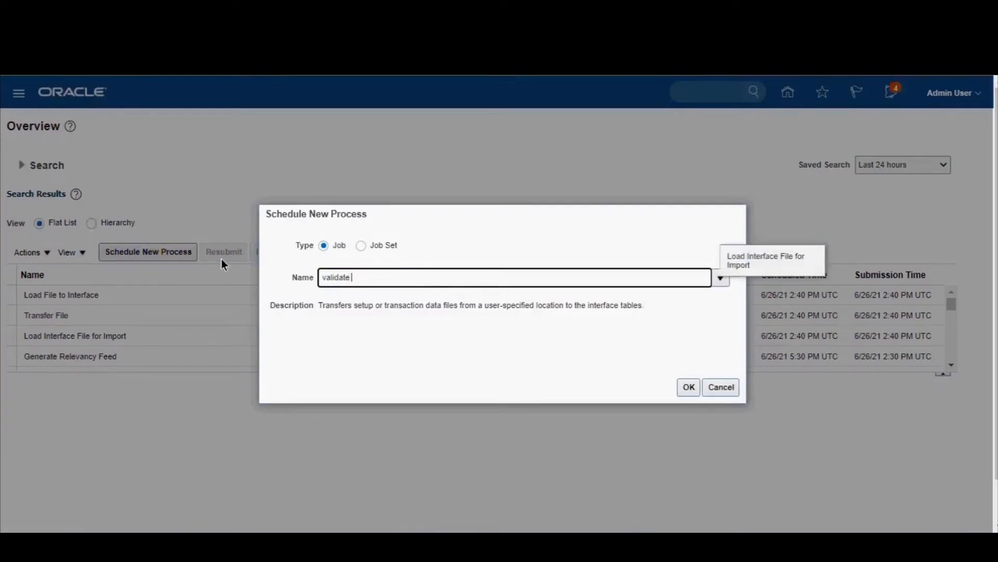
{"action": "key", "text": "Tab"}
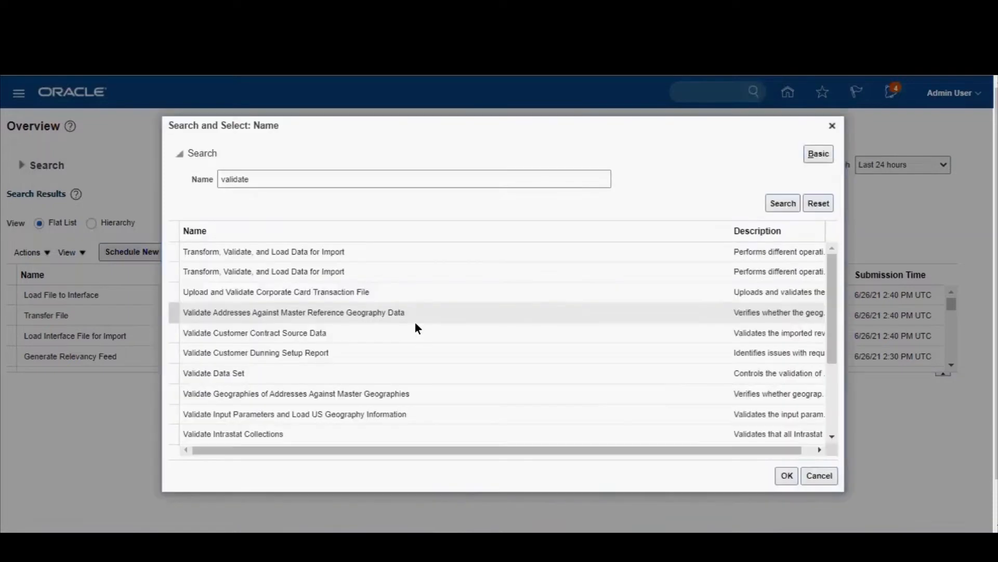
{"action": "left_click", "coordinate": [274, 332]}
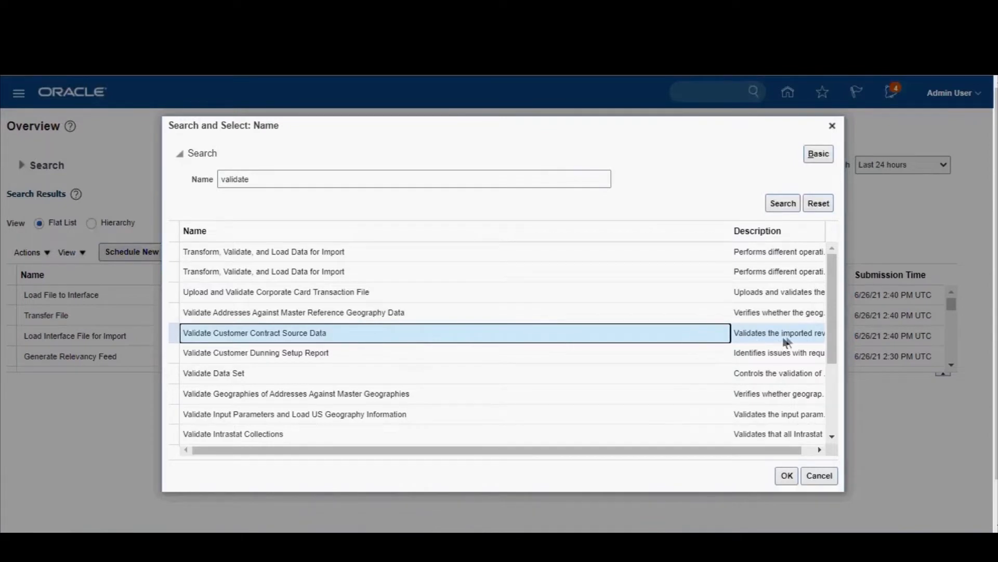
{"action": "left_click_drag", "start_coordinate": [751, 451], "coordinate": [763, 450]}
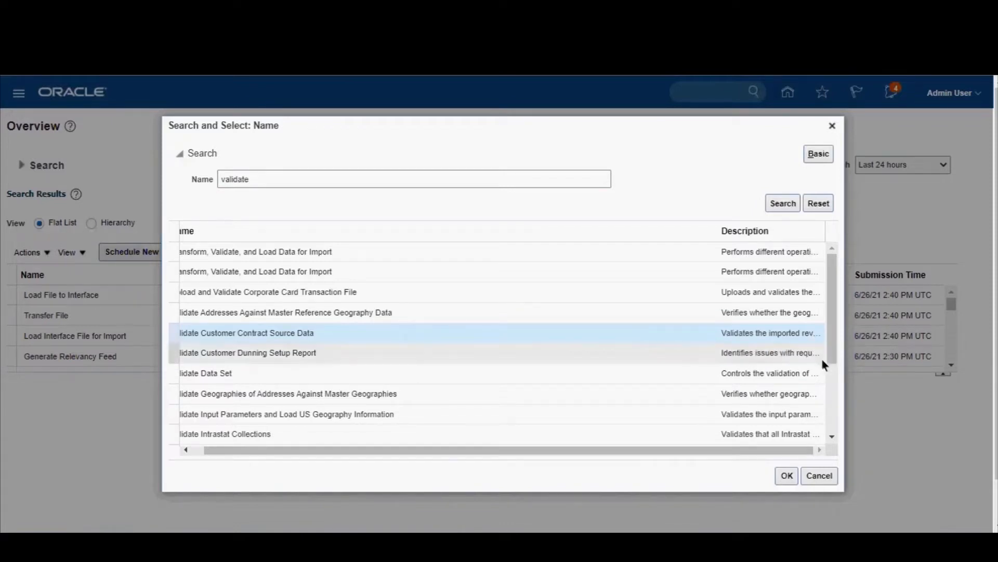
{"action": "left_click", "coordinate": [786, 476]}
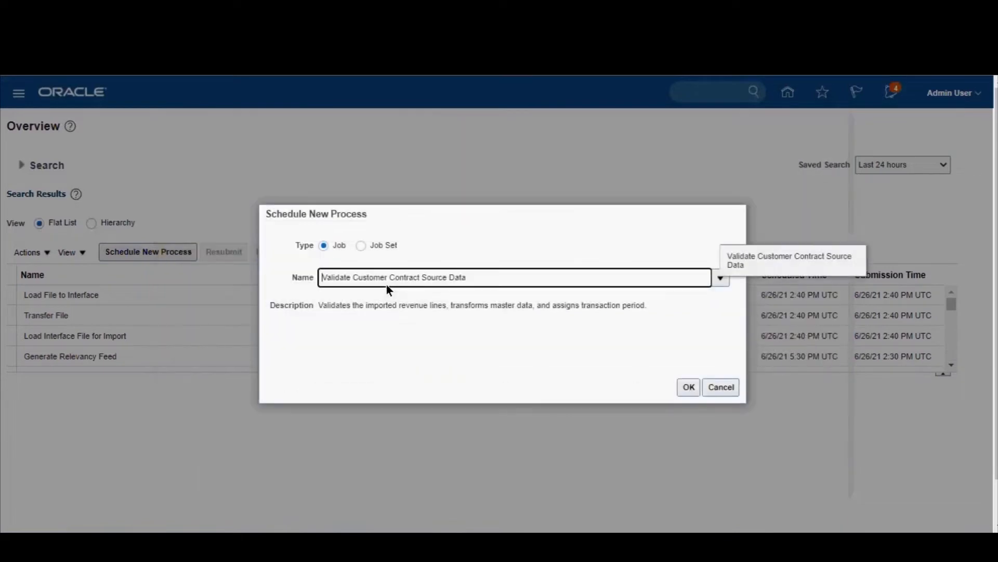
Step: Submit the Validate Customer Contract Source Data process to run as soon as possible and dismiss the confirmation
{"action": "left_click", "coordinate": [687, 387]}
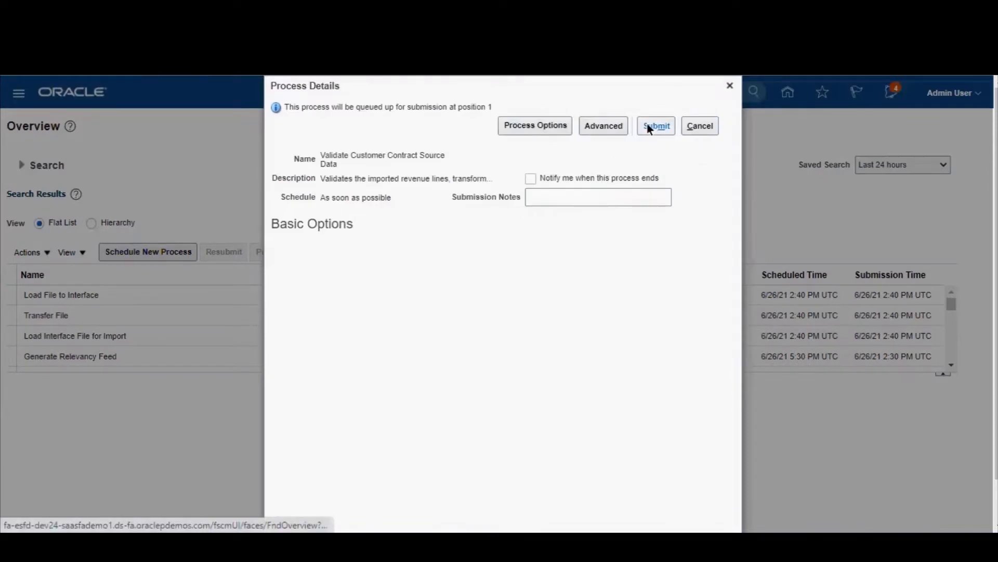
{"action": "left_click", "coordinate": [643, 139]}
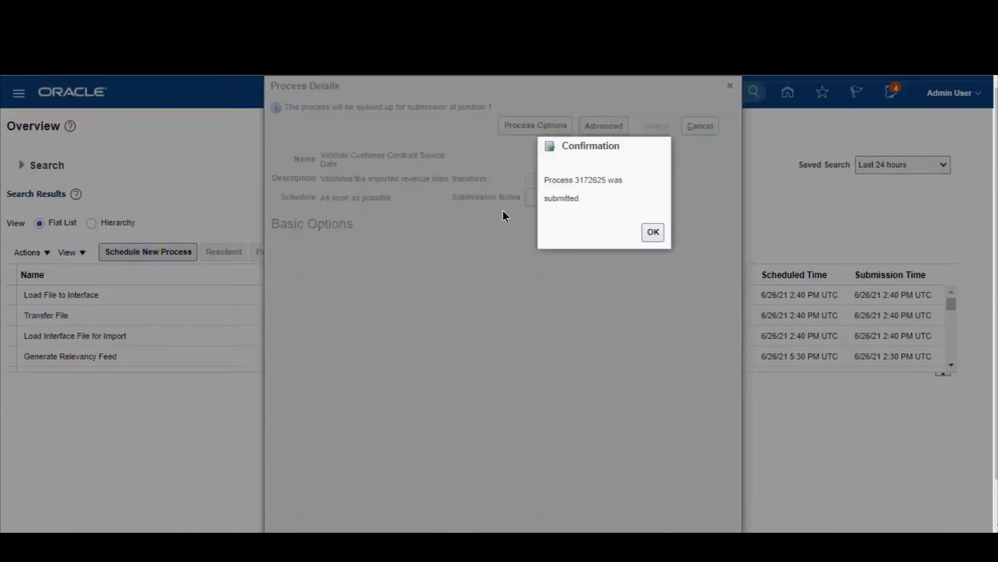
{"action": "left_click", "coordinate": [653, 232]}
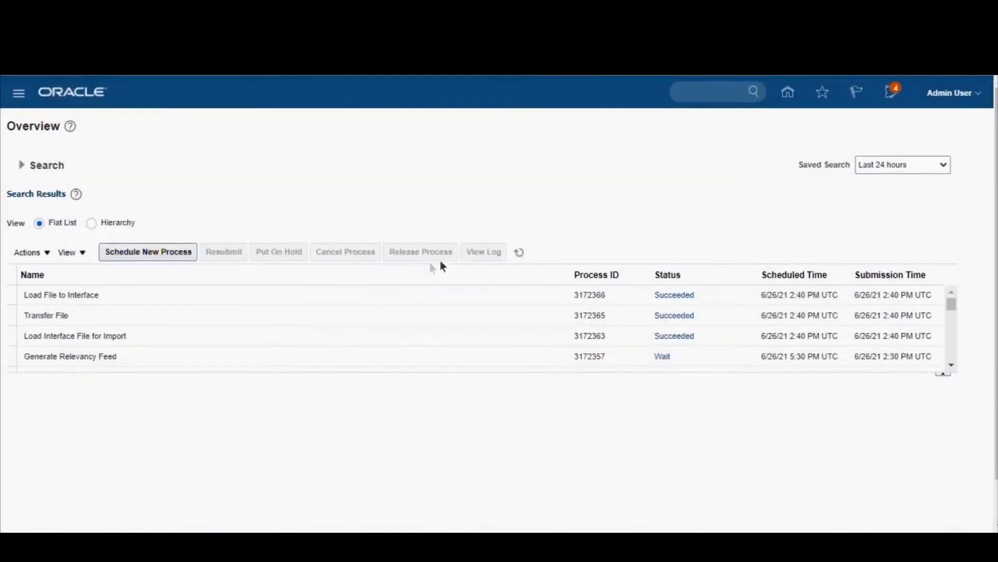
Step: Refresh the process list repeatedly to monitor the status of Validate Customer Contract Source Data and its subprocesses until they finish
{"action": "left_click", "coordinate": [518, 255]}
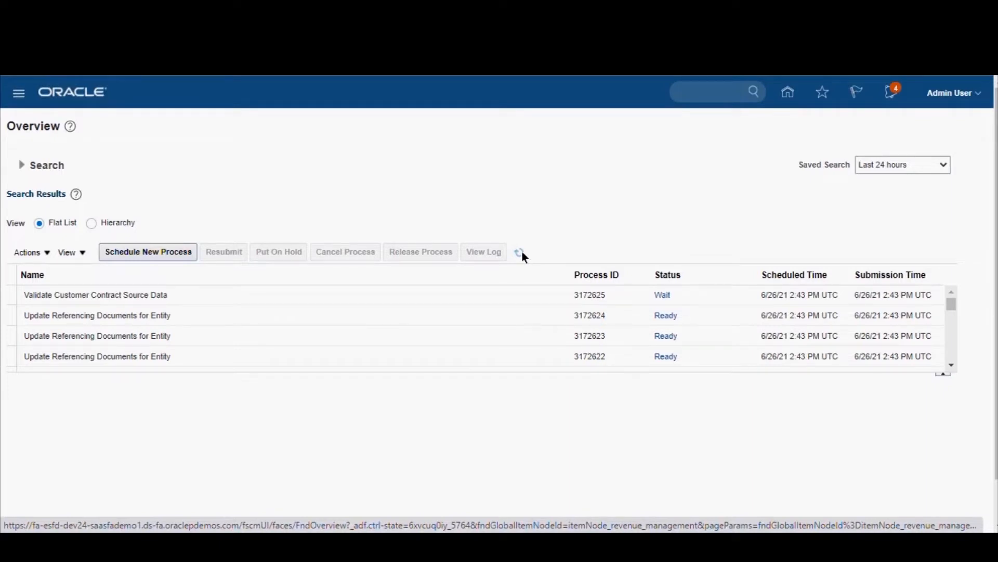
{"action": "left_click", "coordinate": [520, 252]}
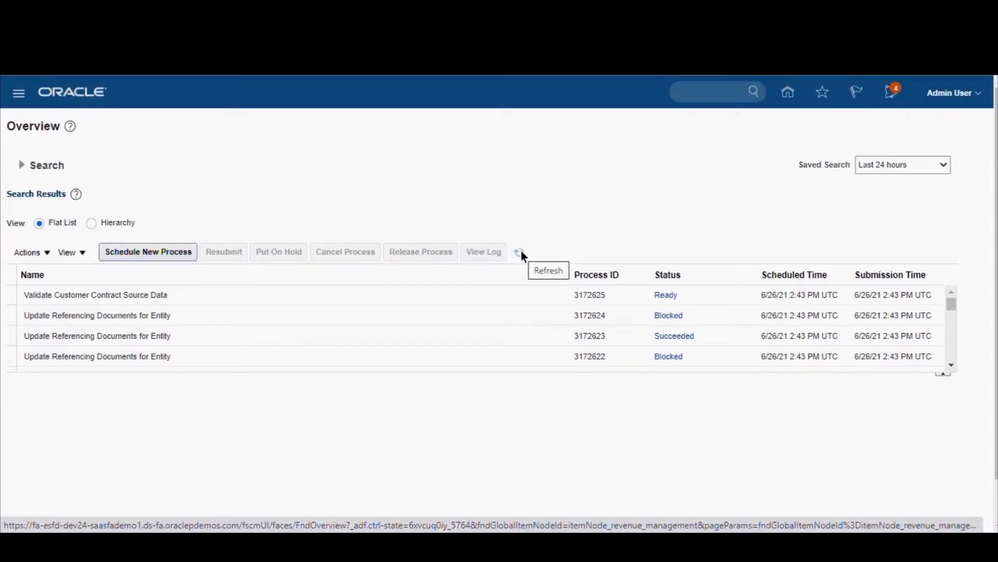
{"action": "left_click", "coordinate": [521, 253]}
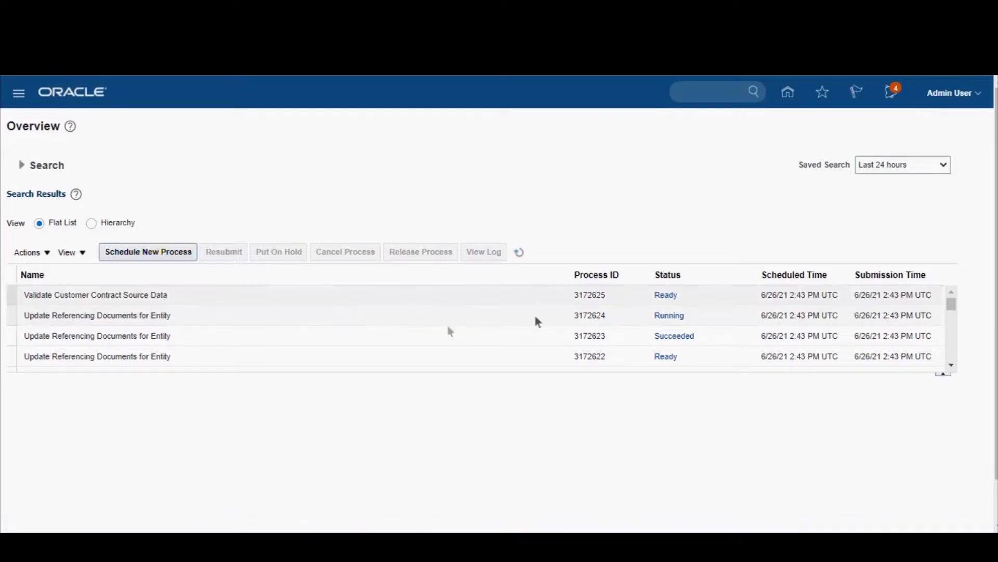
{"action": "left_click", "coordinate": [520, 253]}
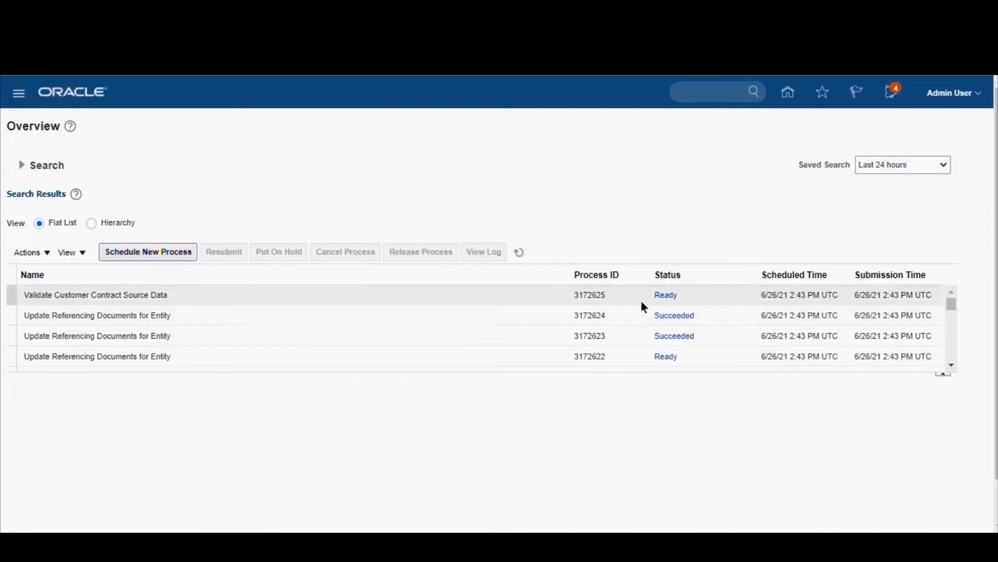
{"action": "left_click", "coordinate": [520, 252]}
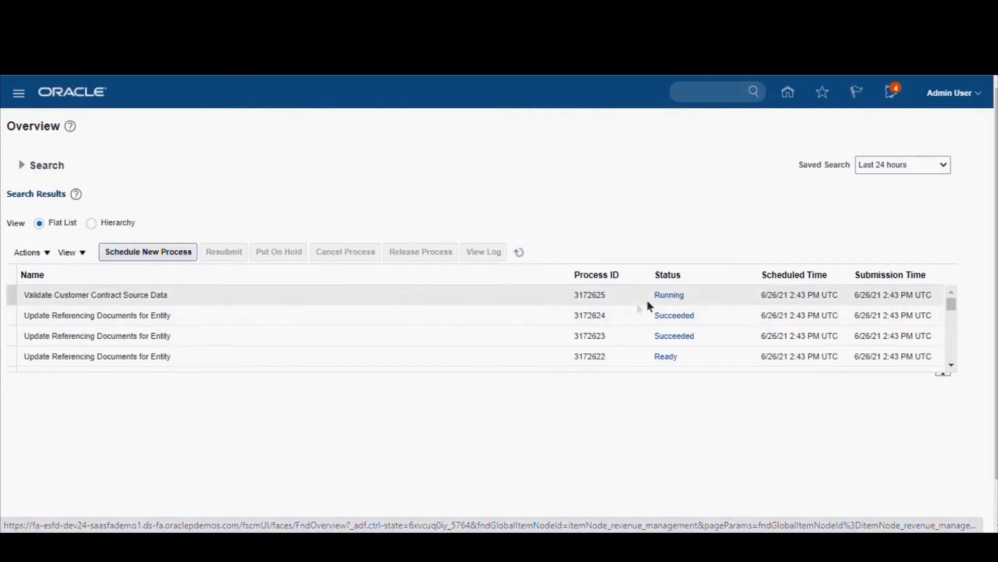
{"action": "left_click", "coordinate": [519, 253]}
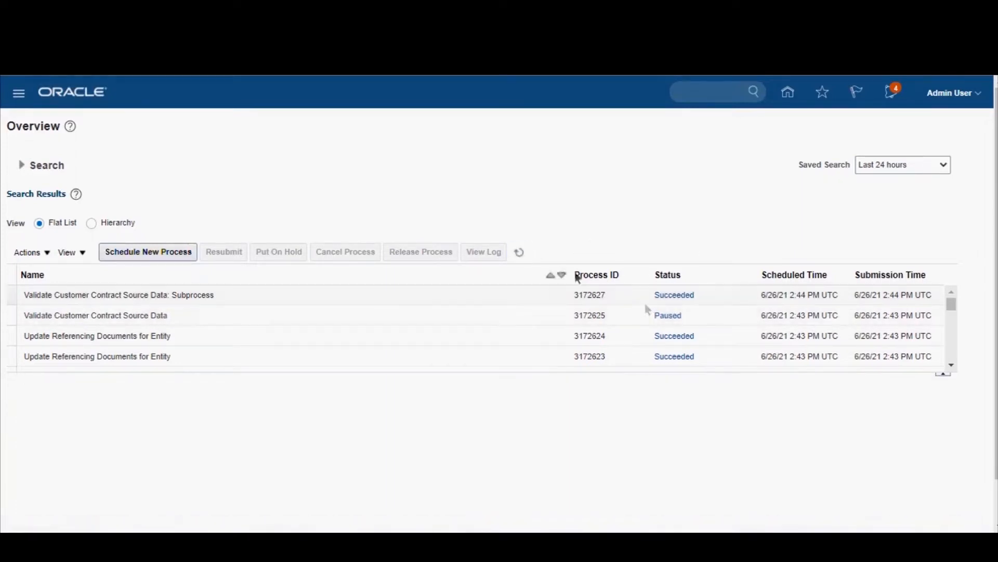
{"action": "left_click", "coordinate": [519, 253]}
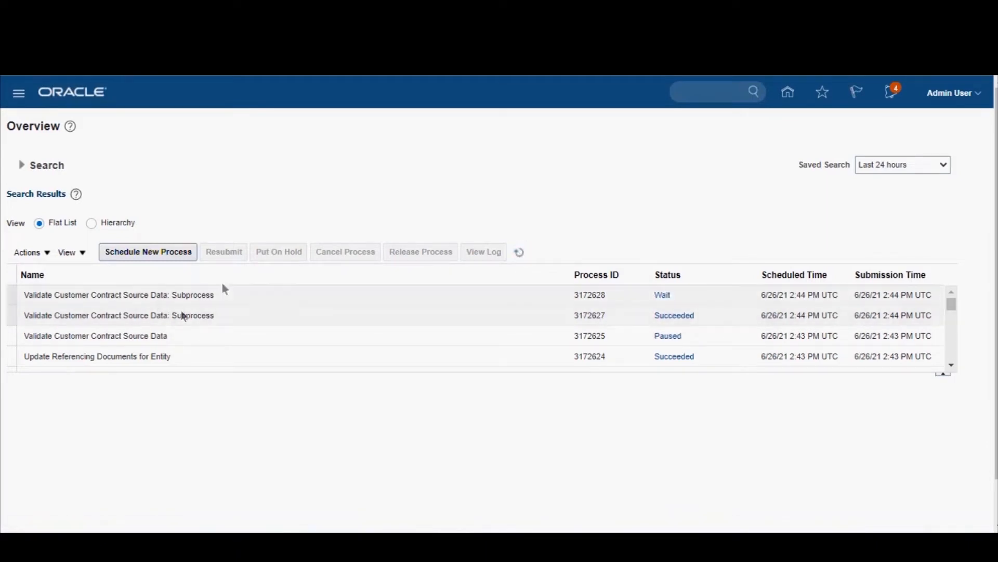
{"action": "left_click", "coordinate": [520, 252]}
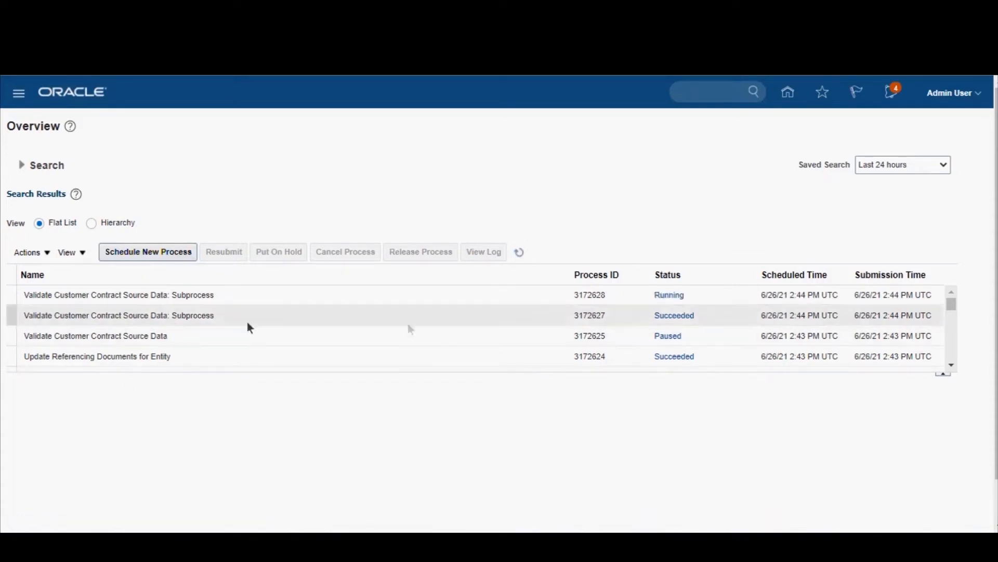
{"action": "left_click", "coordinate": [520, 251]}
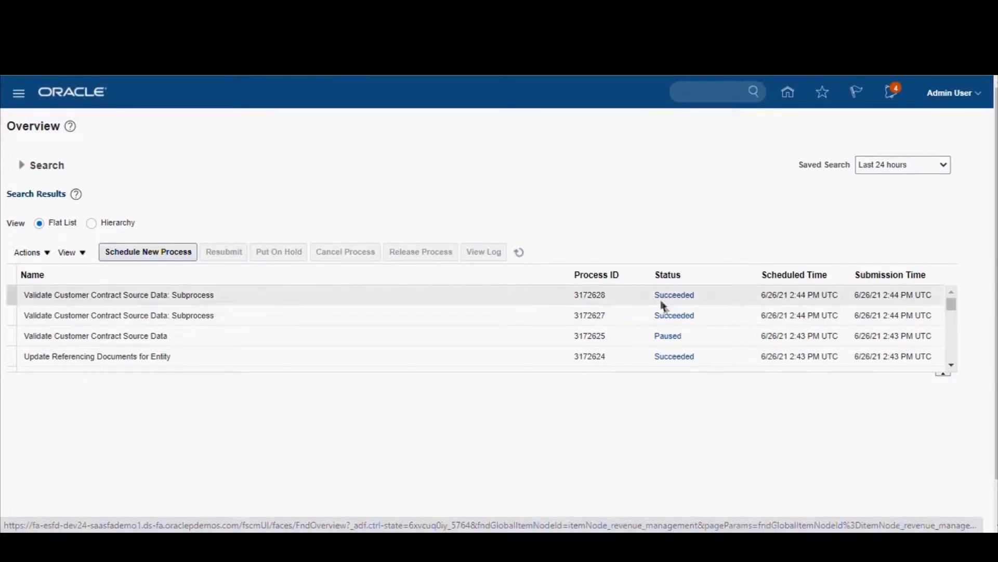
{"action": "left_click", "coordinate": [519, 252]}
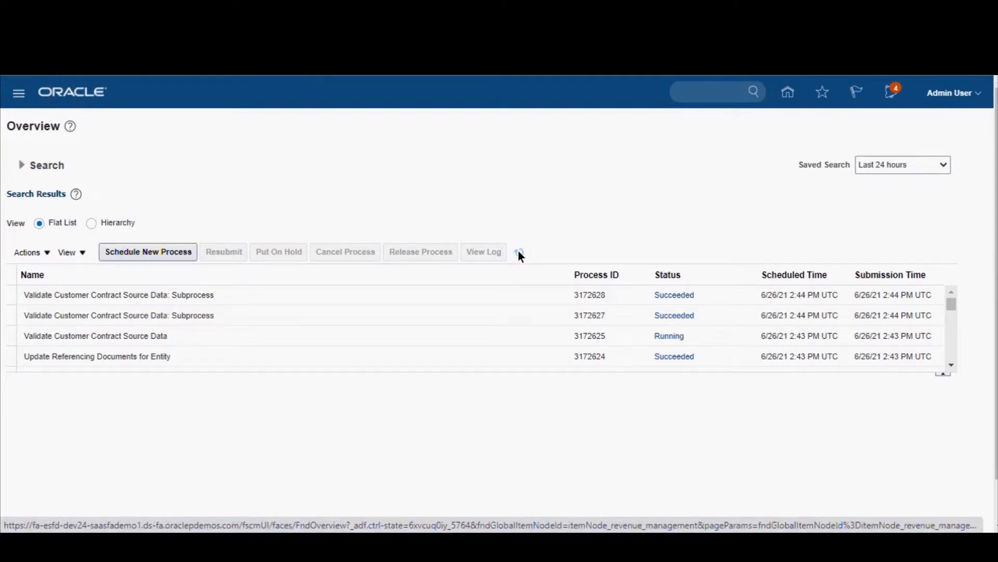
{"action": "left_click", "coordinate": [518, 251]}
{"action": "left_click", "coordinate": [519, 252]}
{"action": "left_click", "coordinate": [520, 252]}
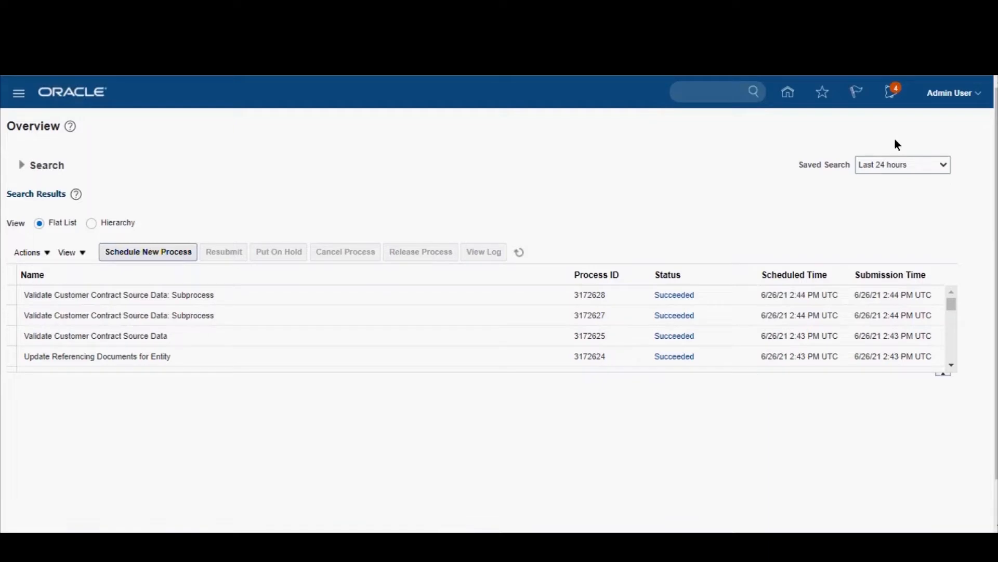
Step: Go to the revenue management work area that lists the contracts requiring attention
{"action": "left_click", "coordinate": [19, 94]}
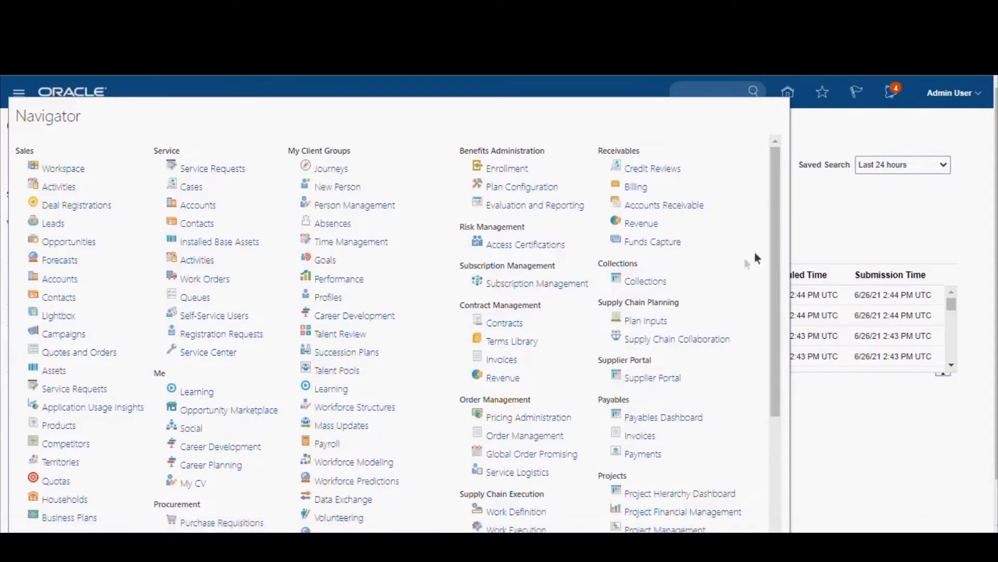
{"action": "left_click_drag", "start_coordinate": [775, 259], "coordinate": [780, 429]}
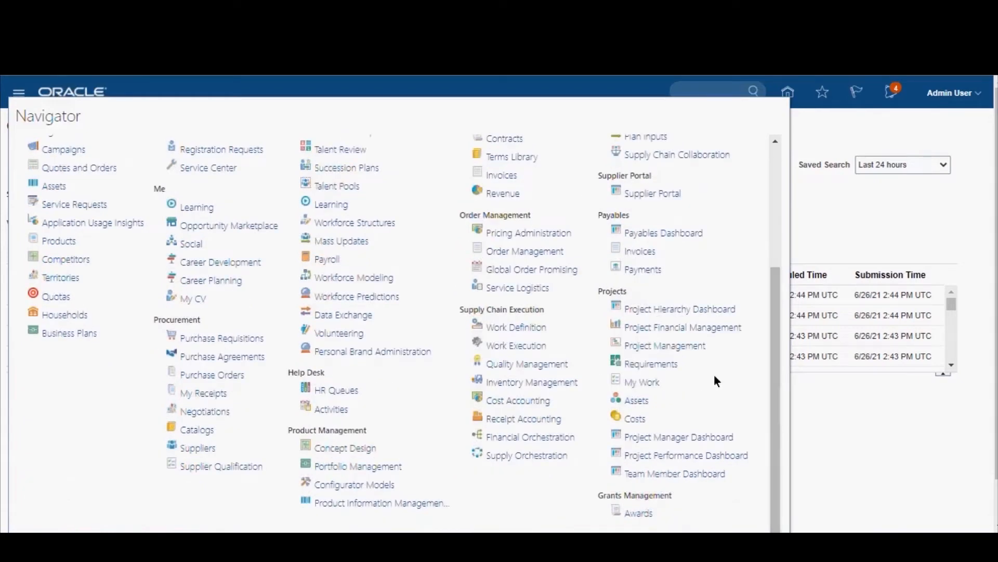
{"action": "key", "text": "ctrl+minus"}
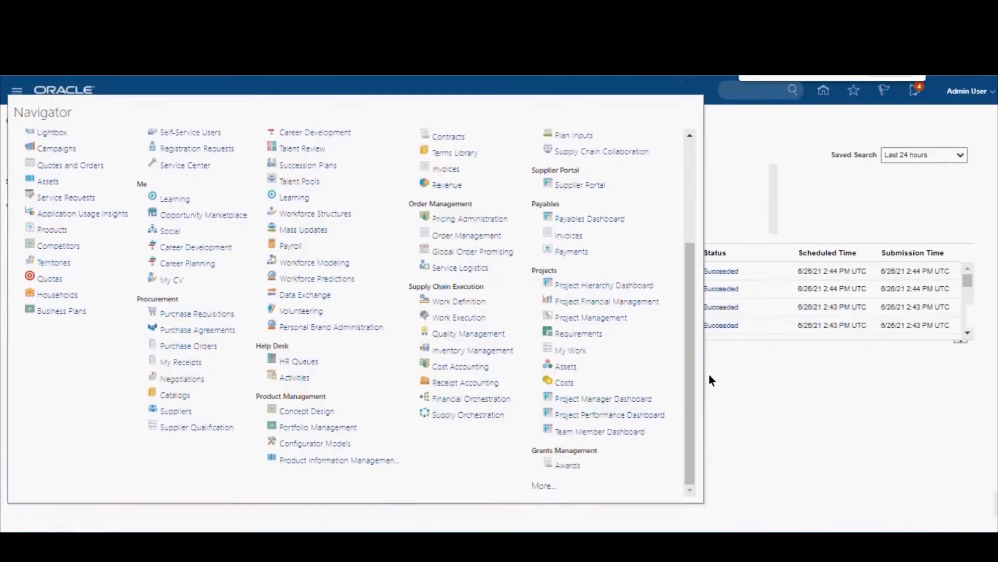
{"action": "left_click", "coordinate": [544, 487]}
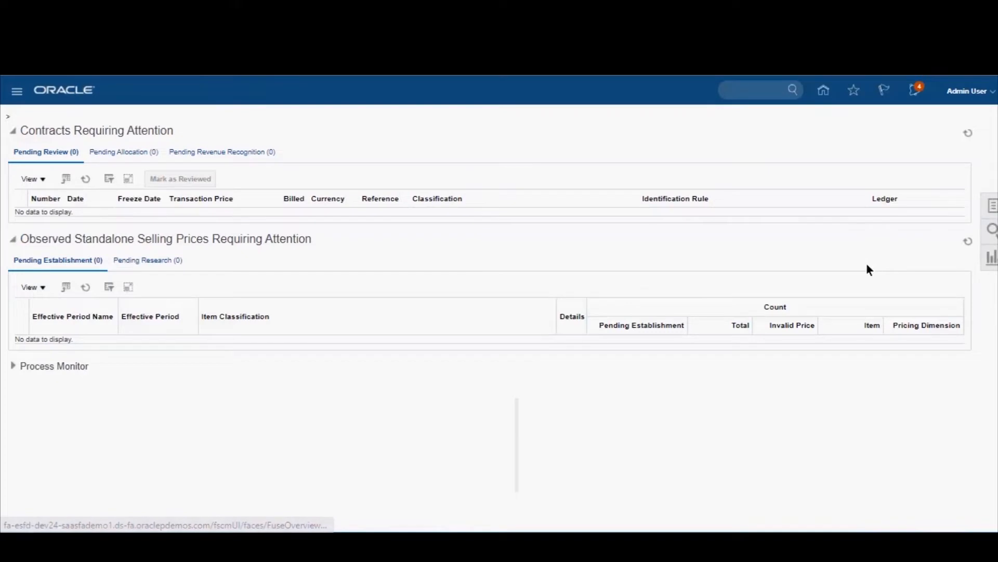
Step: Open the Correct Contract Document Errors in Spreadsheet workbook from the tasks in Excel and connect it to the application
{"action": "left_click", "coordinate": [978, 222]}
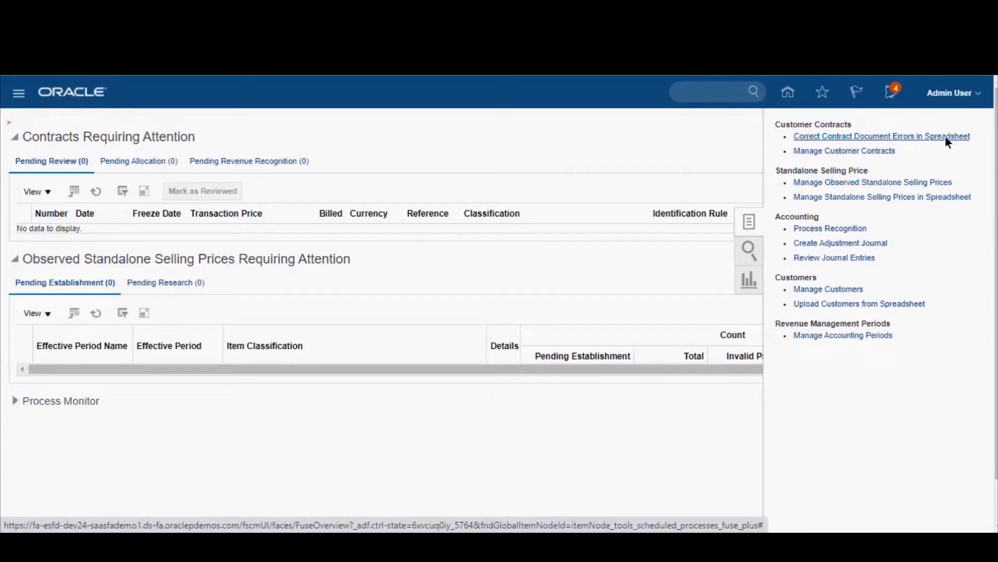
{"action": "left_click", "coordinate": [886, 136]}
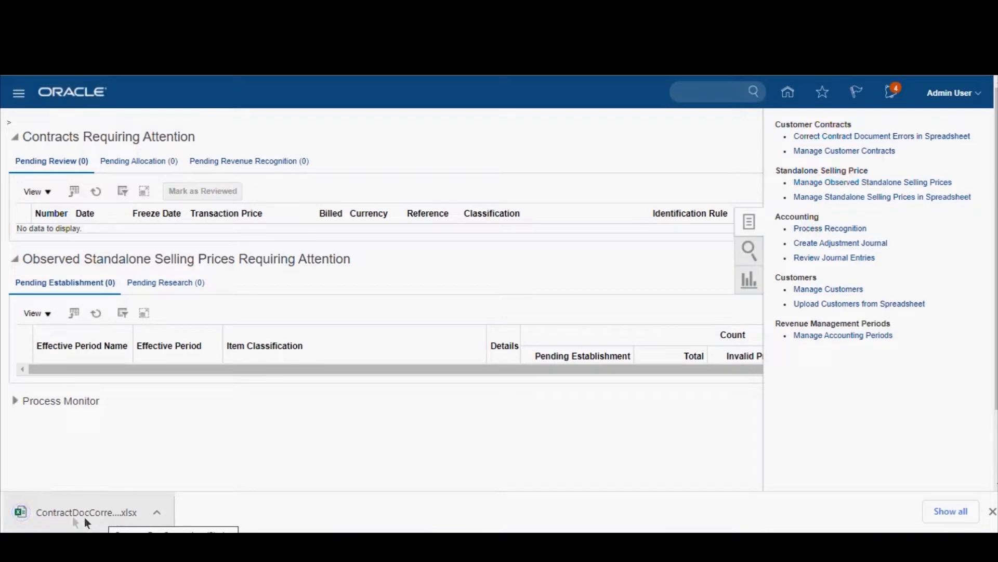
{"action": "left_click", "coordinate": [110, 515]}
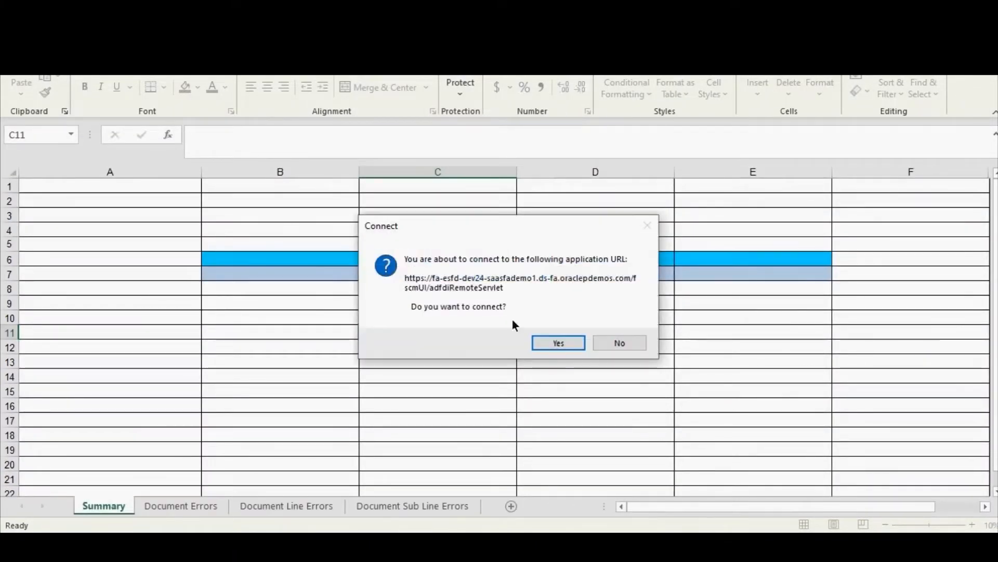
{"action": "left_click", "coordinate": [553, 343]}
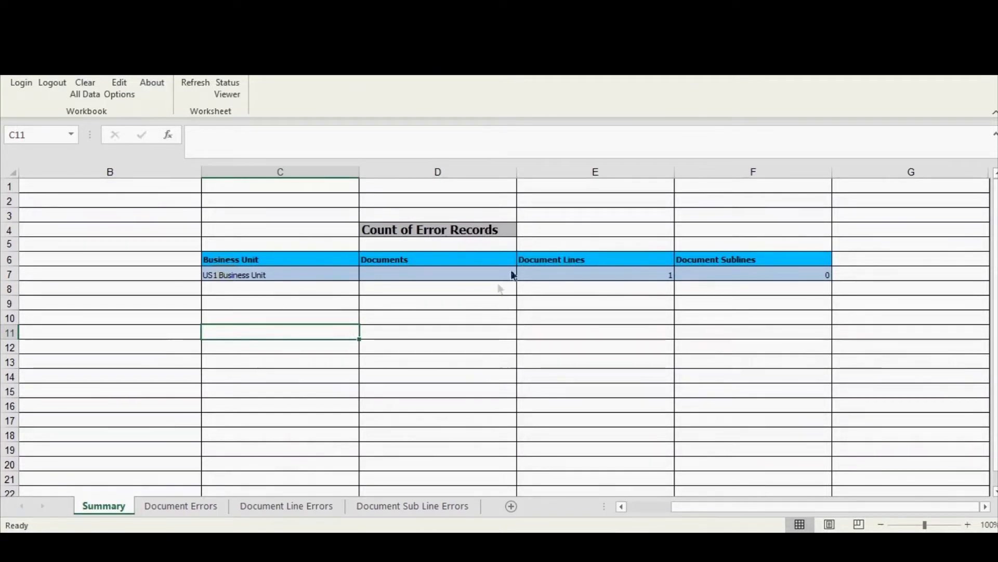
Step: Examine the error record counts for US1 Business Unit across documents, document lines and document sublines on the Summary sheet
{"action": "left_click", "coordinate": [599, 274]}
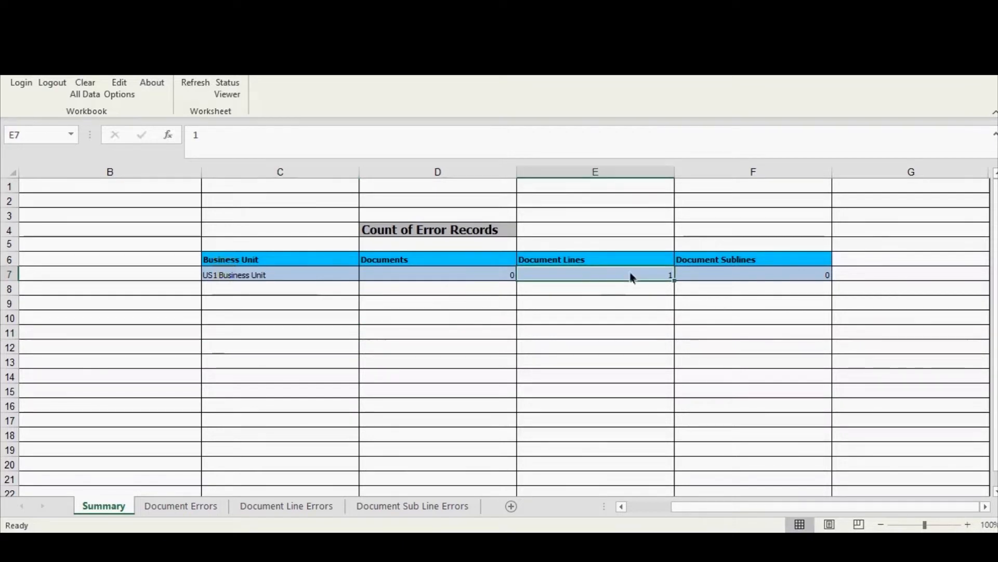
{"action": "left_click", "coordinate": [434, 276]}
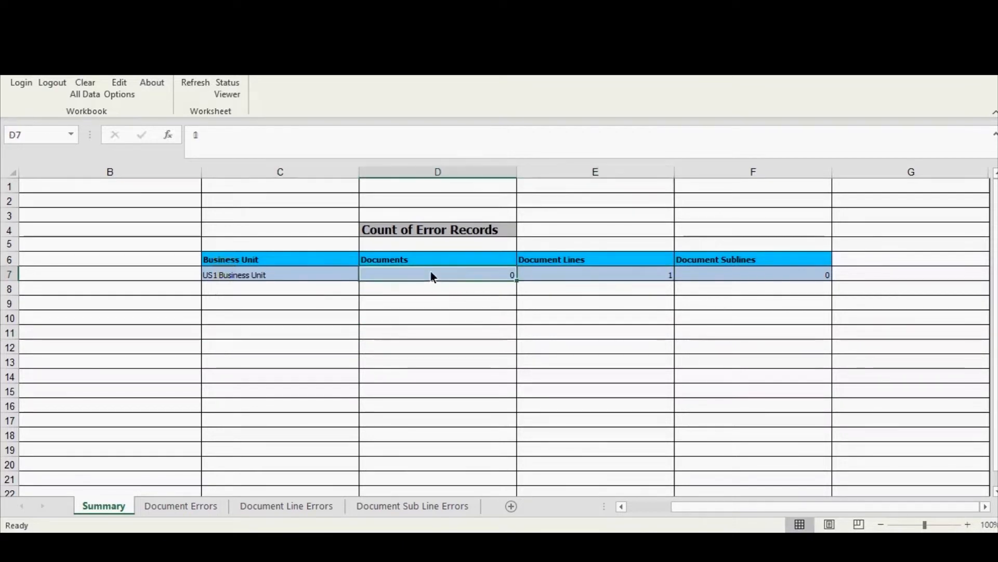
{"action": "left_click", "coordinate": [777, 276]}
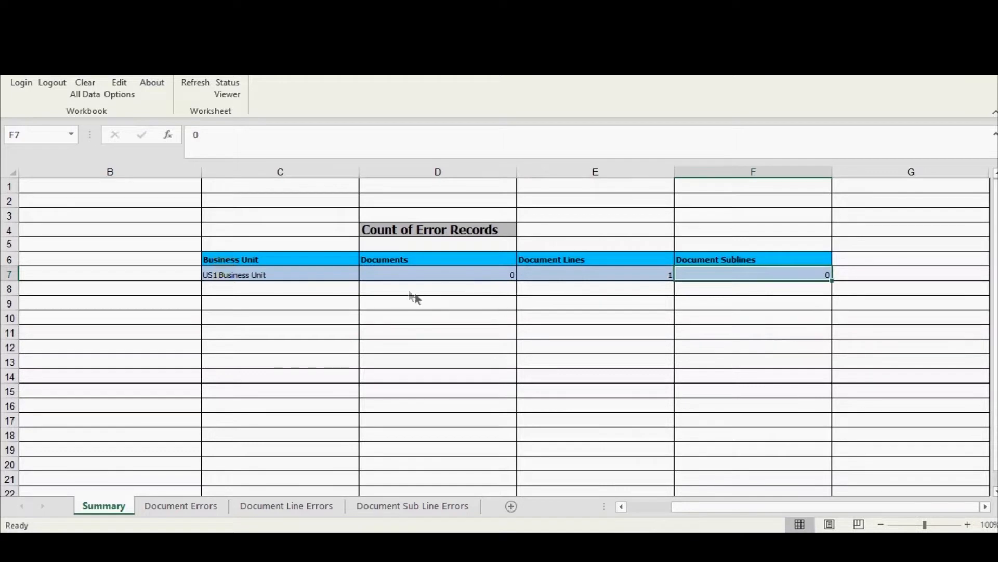
{"action": "left_click", "coordinate": [590, 275]}
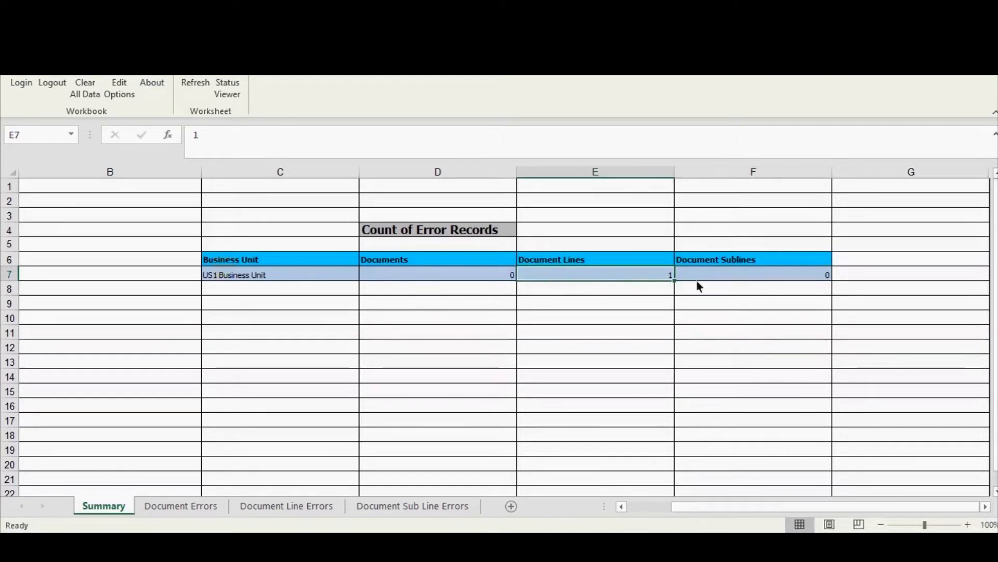
{"action": "left_click", "coordinate": [256, 276]}
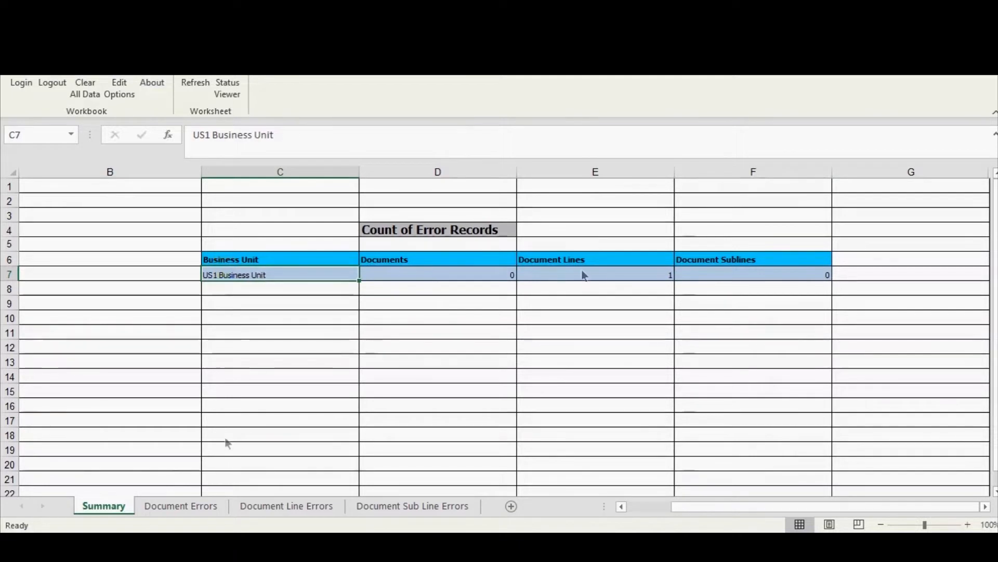
Step: Check which Business Unit choices are available for source document errors on the Document Errors sheet
{"action": "left_click", "coordinate": [168, 508]}
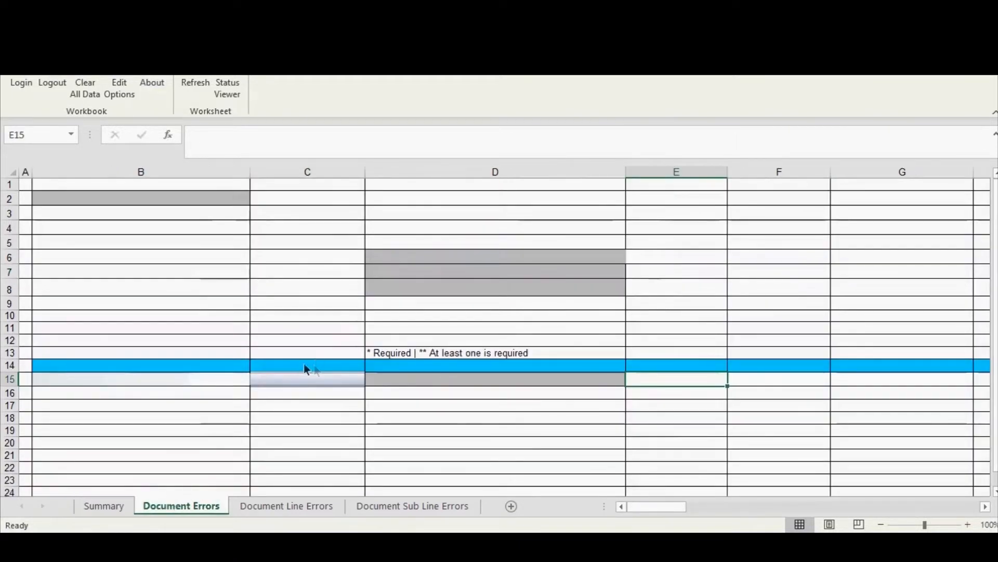
{"action": "left_click", "coordinate": [482, 227]}
{"action": "left_click", "coordinate": [634, 233]}
{"action": "left_click", "coordinate": [603, 231]}
{"action": "left_click", "coordinate": [631, 228]}
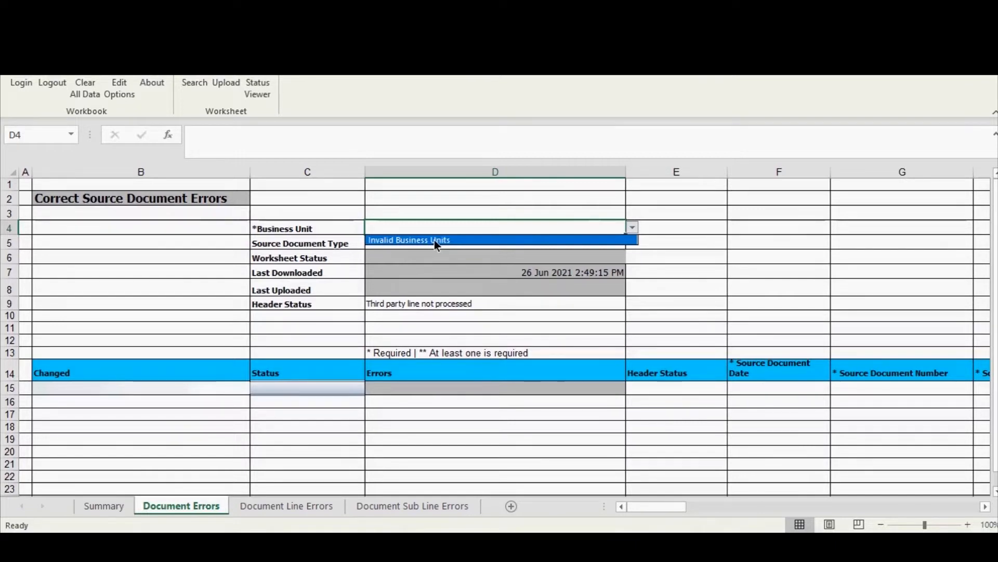
Step: Compare the source document's business unit name in Rev062121.xlsm with the Business Unit choices on the correction workbook's Document Errors sheet
{"action": "left_click", "coordinate": [631, 544]}
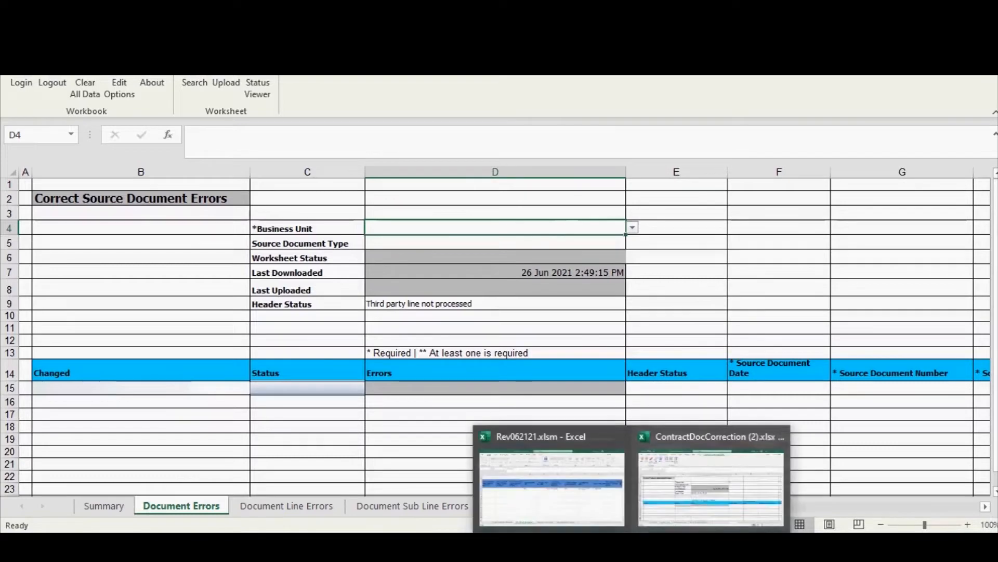
{"action": "left_click", "coordinate": [578, 486]}
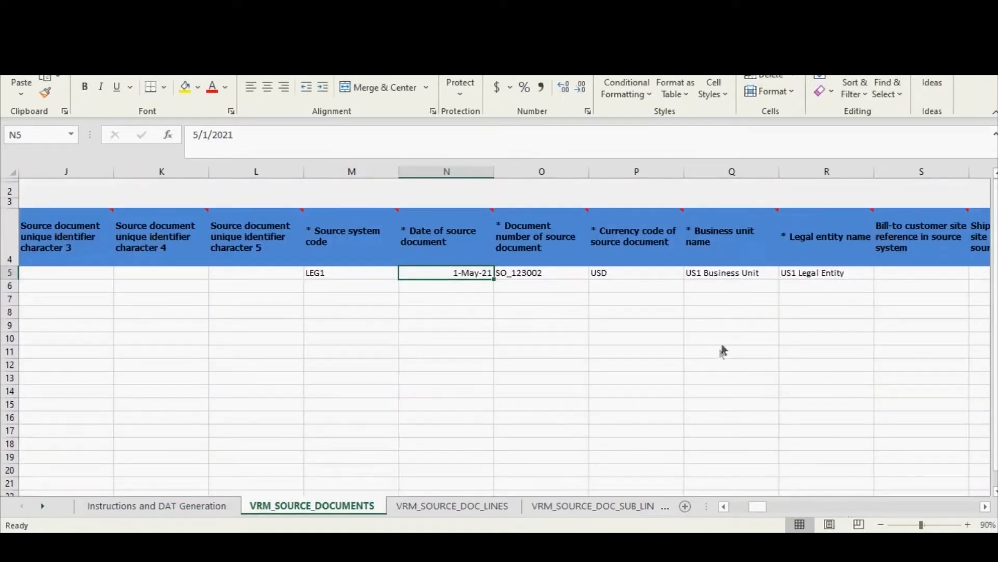
{"action": "left_click", "coordinate": [723, 278]}
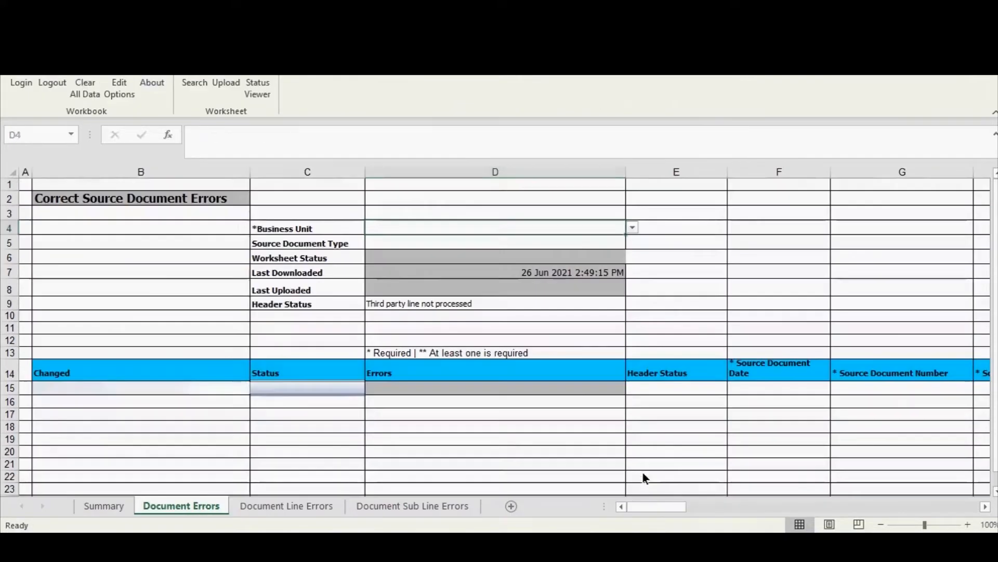
{"action": "left_click", "coordinate": [633, 229]}
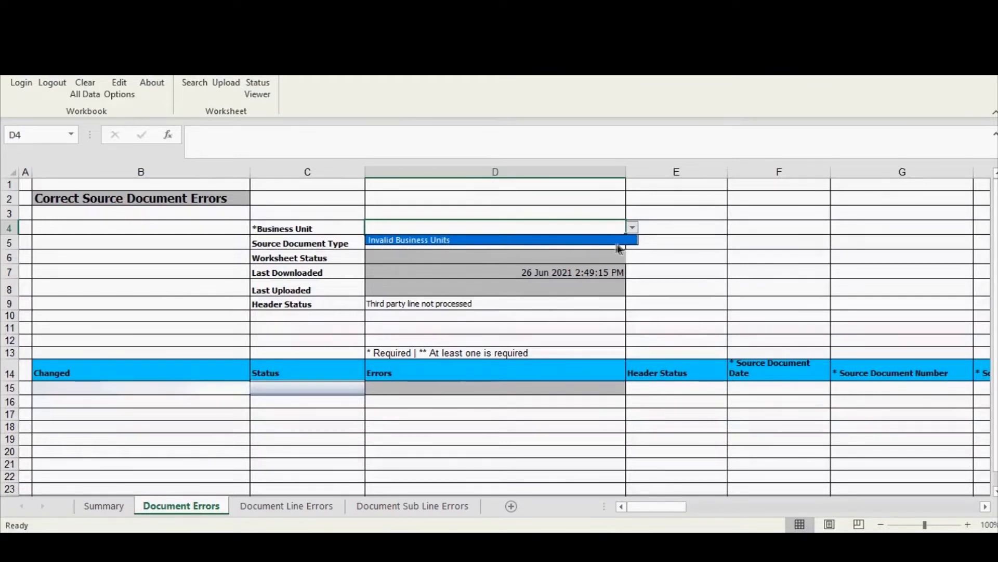
{"action": "left_click", "coordinate": [725, 286]}
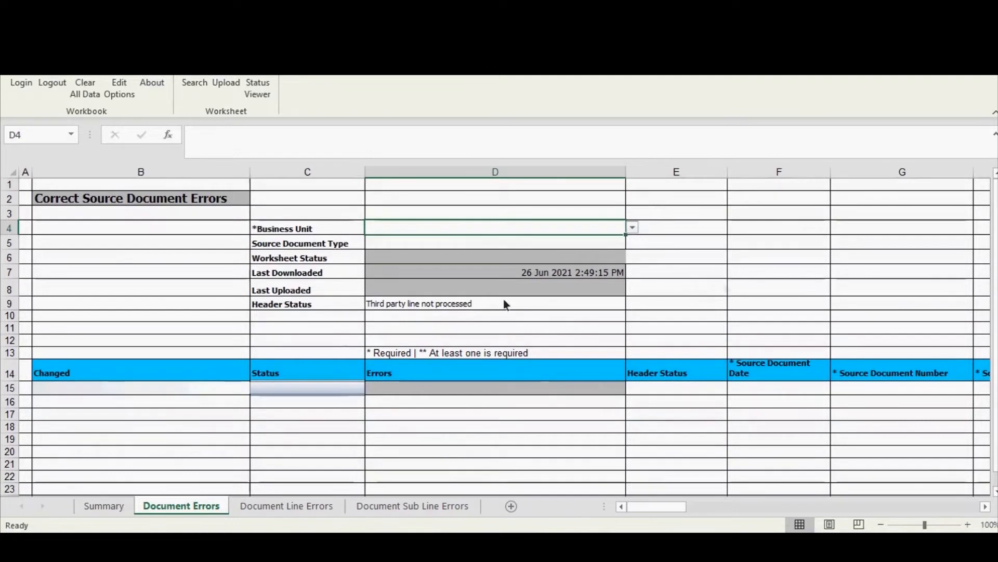
{"action": "left_click", "coordinate": [653, 212]}
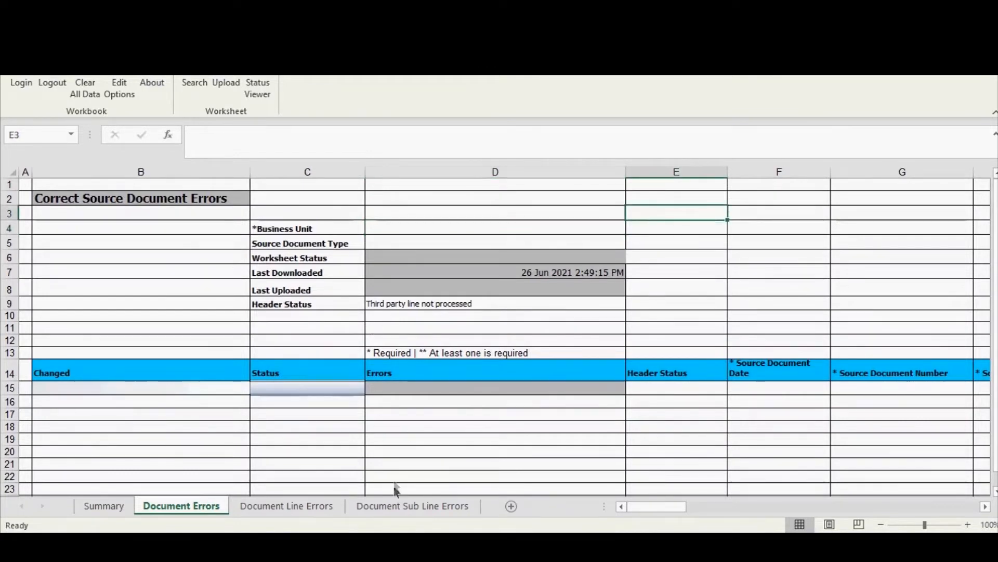
Step: On the Document Line Errors sheet, set the Business Unit to US1 Business Unit and search for its line errors
{"action": "left_click", "coordinate": [252, 504]}
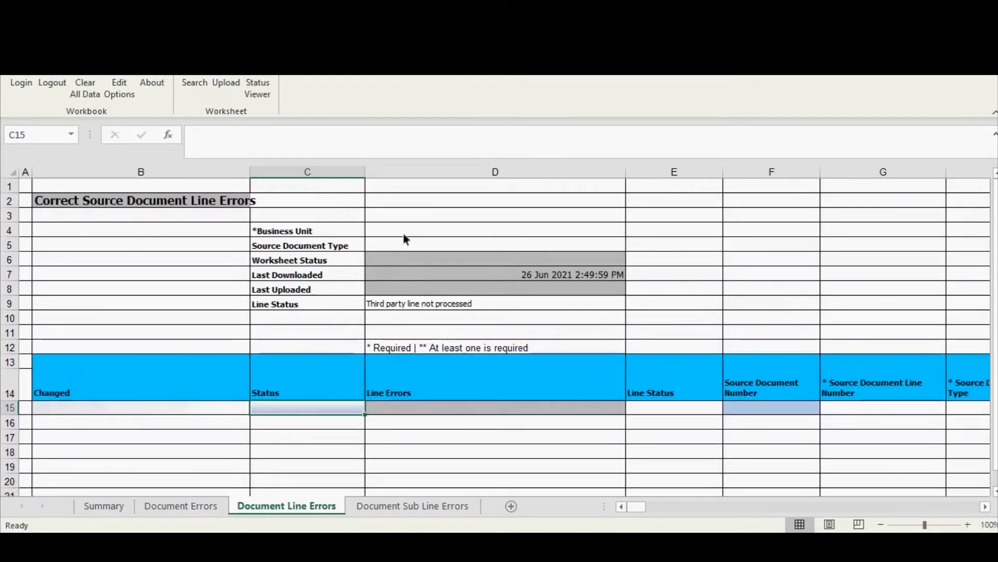
{"action": "left_click", "coordinate": [404, 235]}
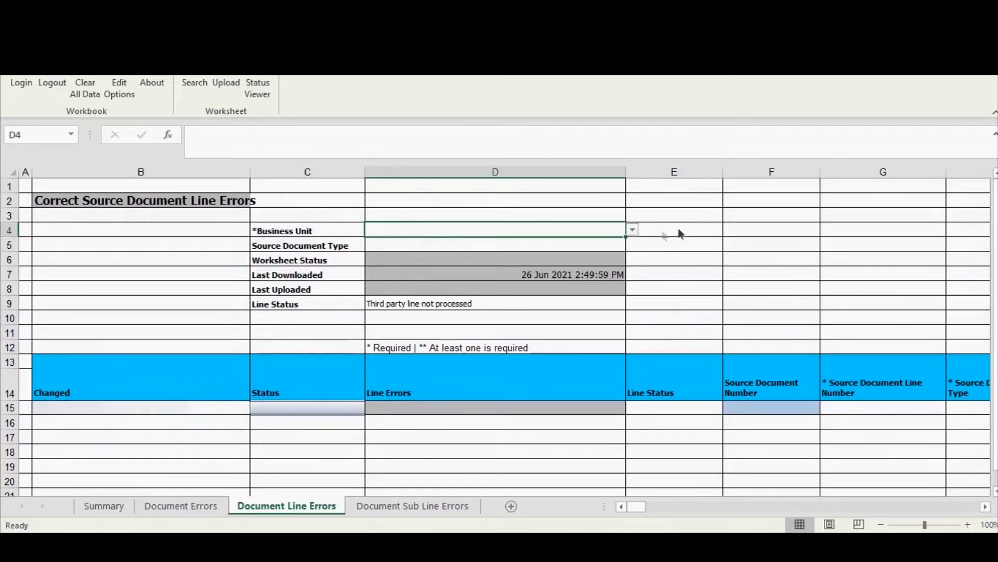
{"action": "left_click", "coordinate": [632, 230]}
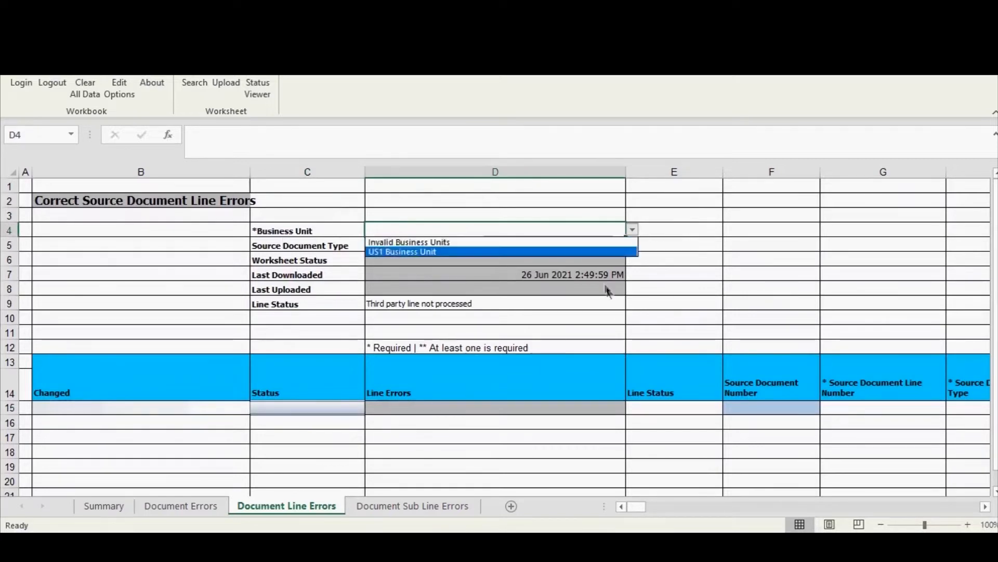
{"action": "left_click", "coordinate": [400, 252]}
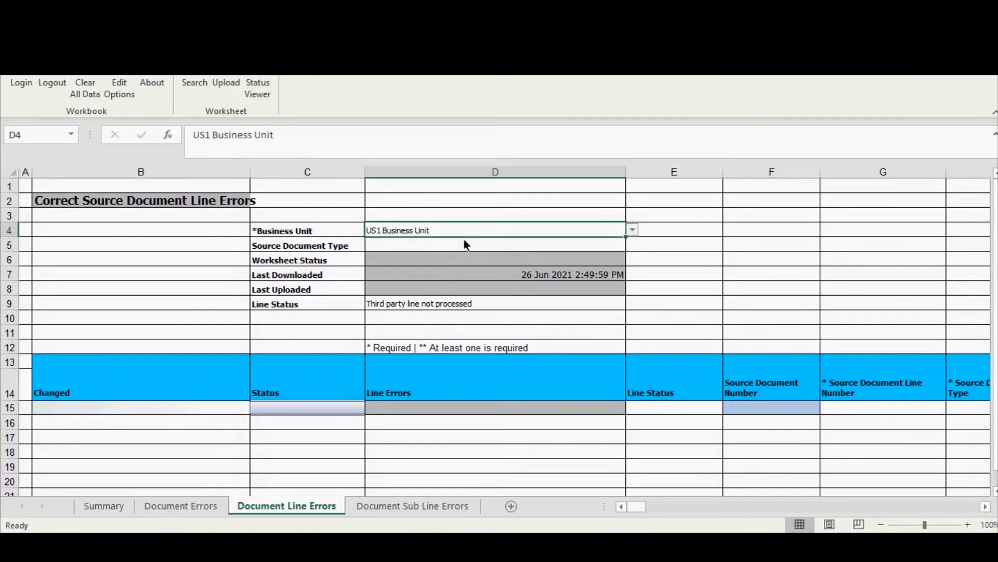
{"action": "left_click", "coordinate": [204, 86]}
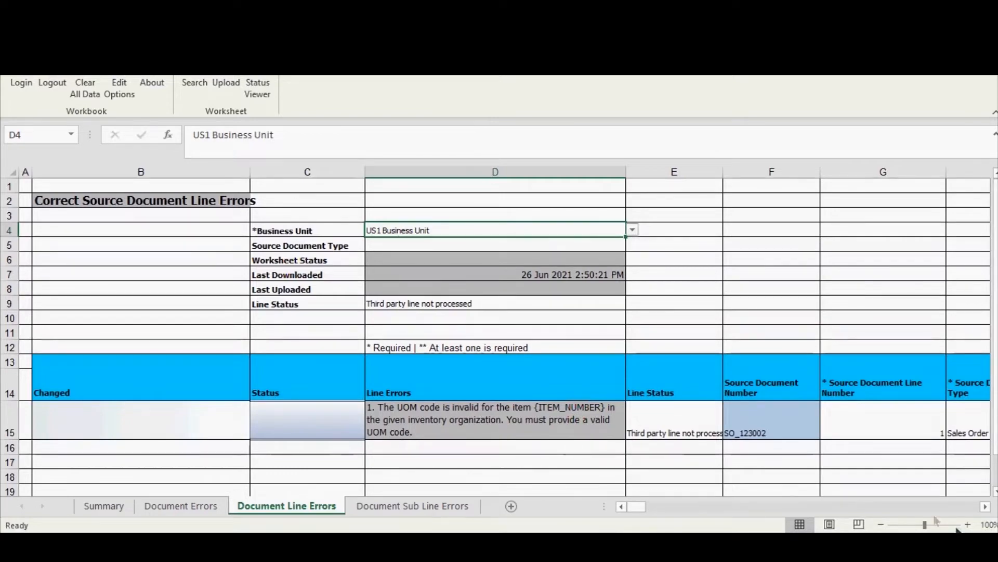
Step: Replace the UOM of the line for source document SO_123002 with zzu (Each), chosen from the Unit of Measure search
{"action": "left_click", "coordinate": [986, 507]}
{"action": "left_click_drag", "start_coordinate": [986, 508], "coordinate": [987, 508]}
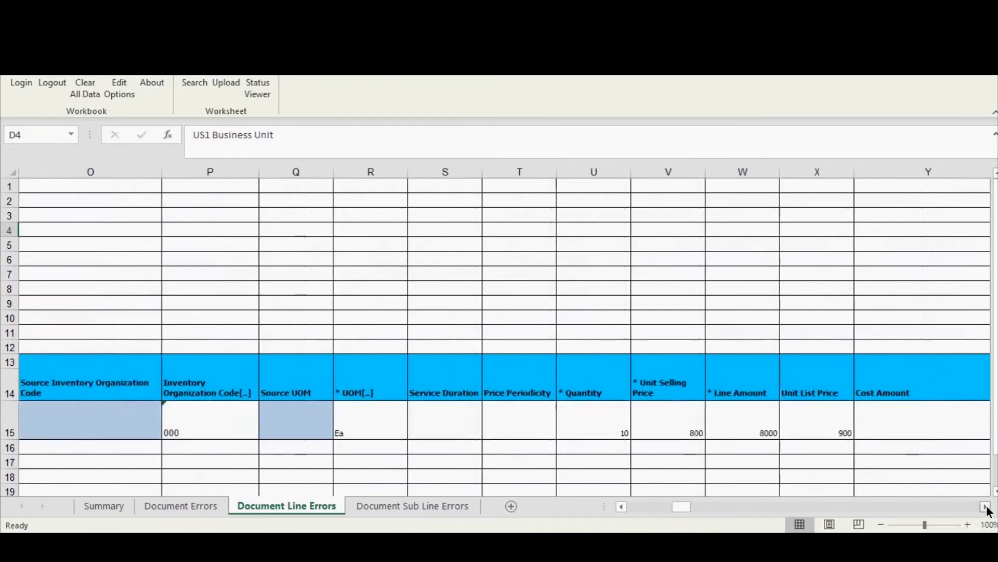
{"action": "left_click", "coordinate": [367, 430]}
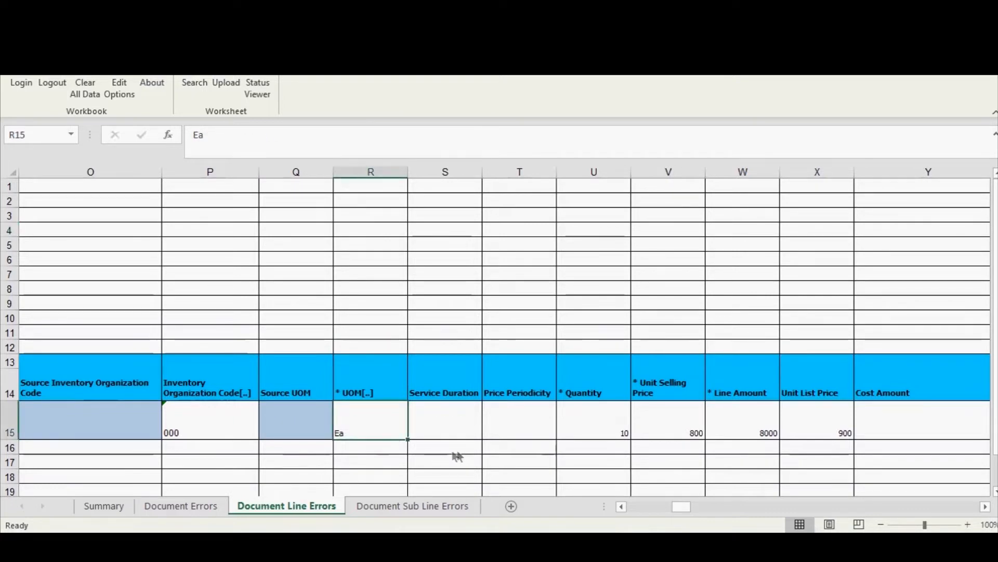
{"action": "key", "text": "Delete"}
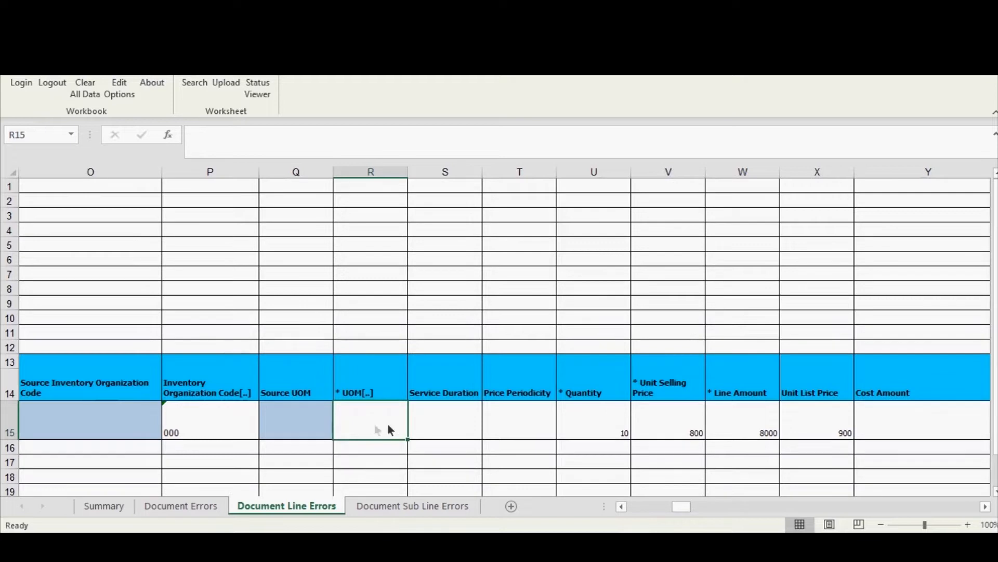
{"action": "double_click", "coordinate": [375, 425]}
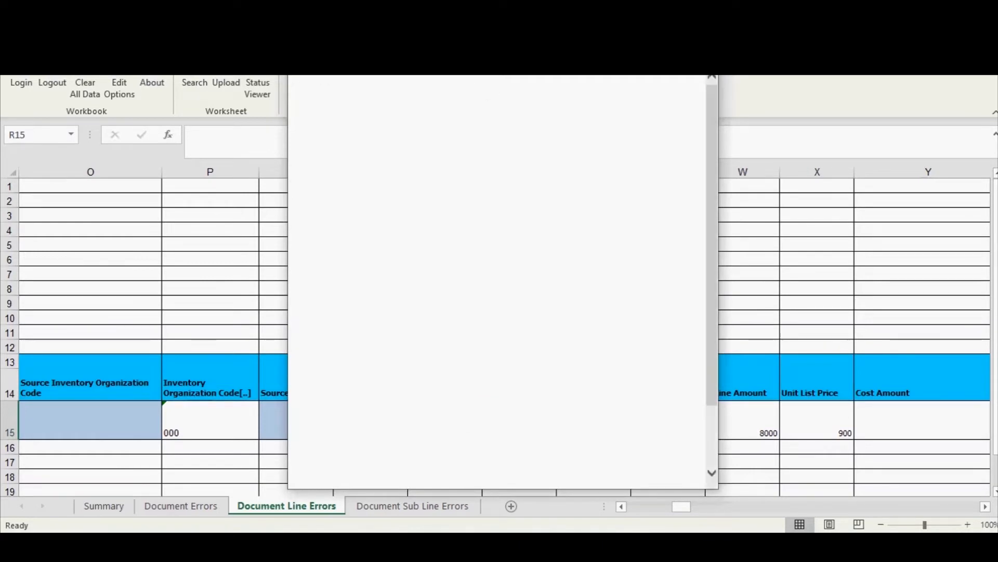
{"action": "left_click_drag", "start_coordinate": [468, 56], "coordinate": [582, 61]}
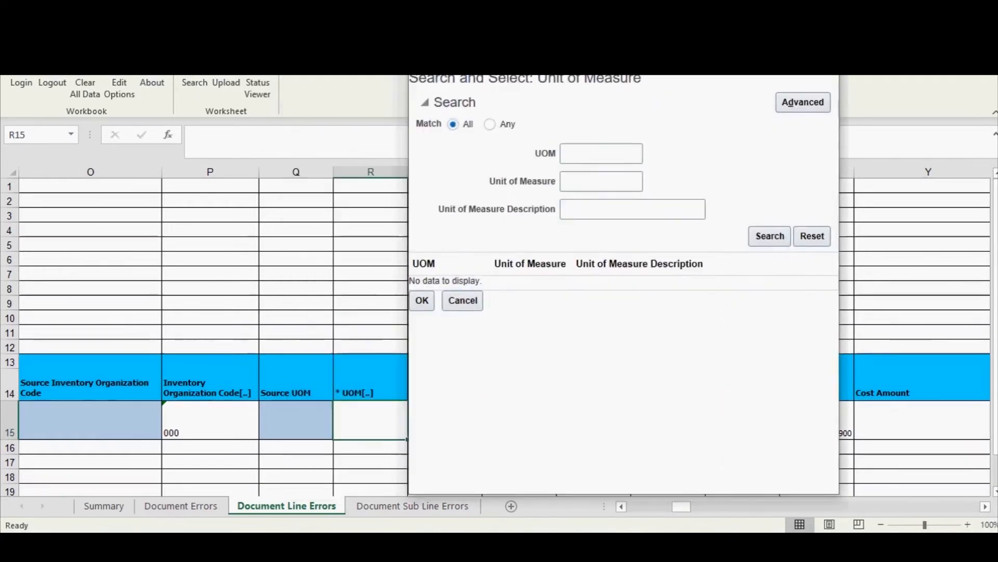
{"action": "left_click", "coordinate": [572, 158]}
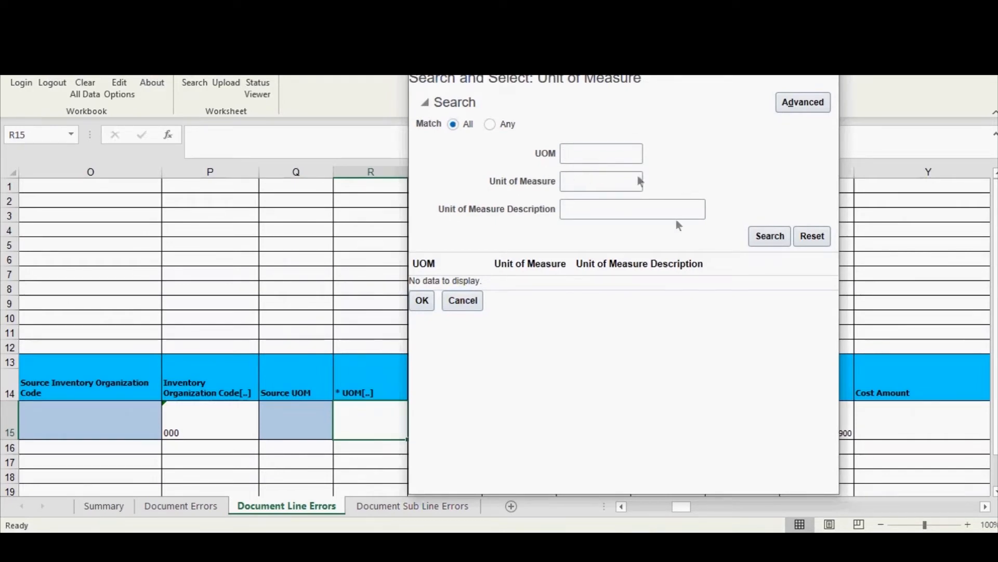
{"action": "key", "text": "Return"}
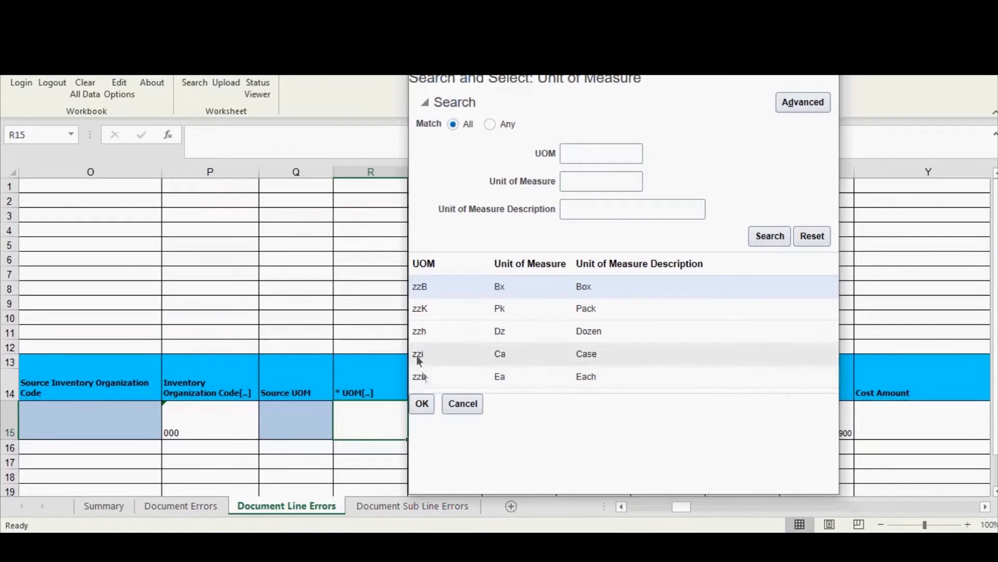
{"action": "left_click", "coordinate": [476, 376]}
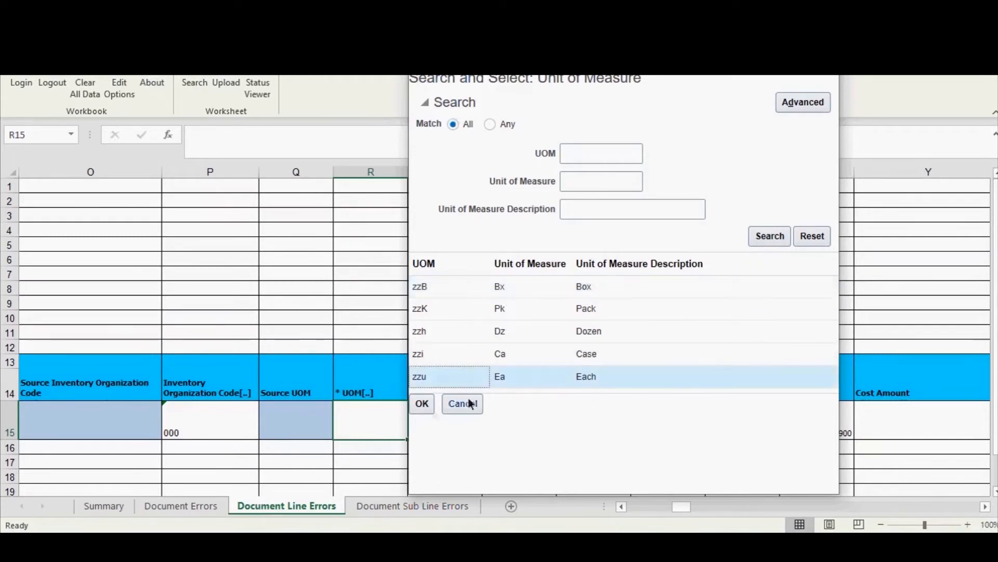
{"action": "left_click", "coordinate": [422, 403]}
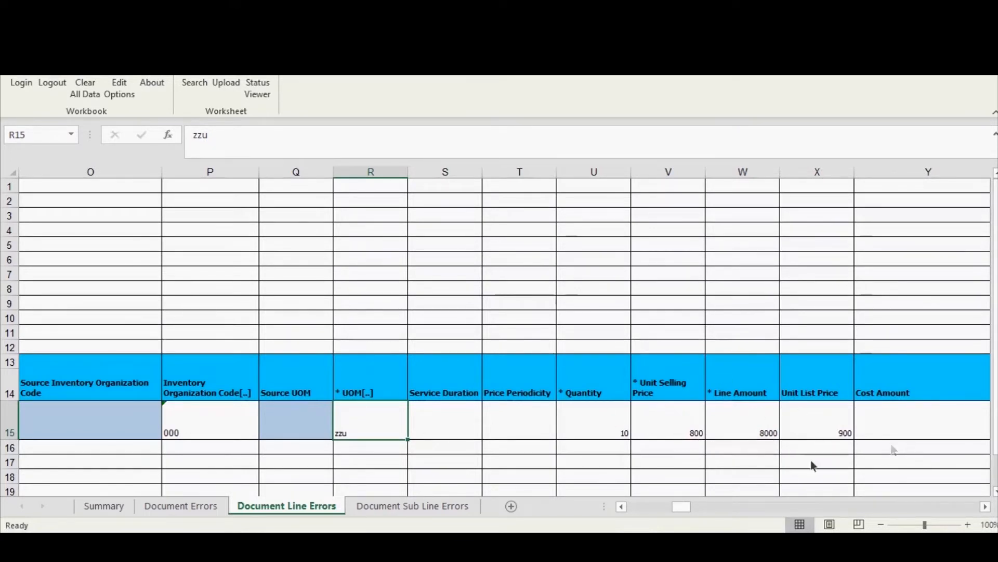
Step: Review the line's remaining details and upload the corrected row with the option to continue with subsequent rows on failure
{"action": "left_click", "coordinate": [730, 504]}
{"action": "left_click", "coordinate": [745, 433]}
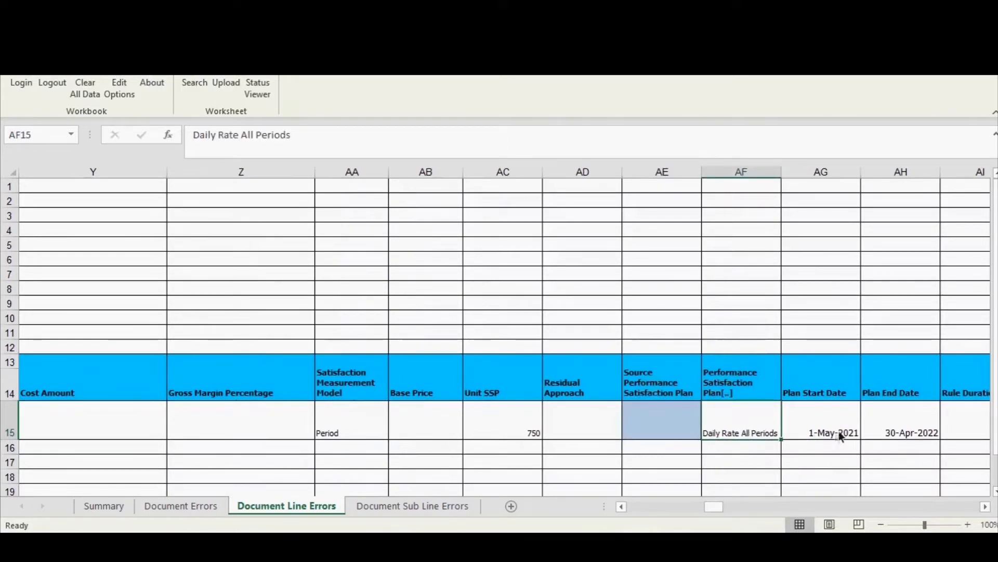
{"action": "left_click", "coordinate": [875, 507]}
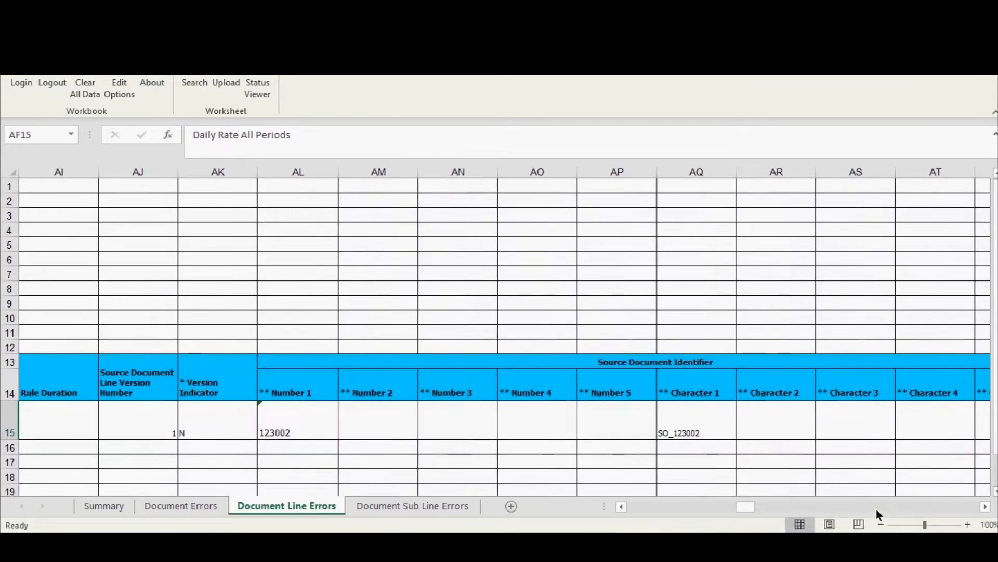
{"action": "left_click_drag", "start_coordinate": [748, 507], "coordinate": [637, 507]}
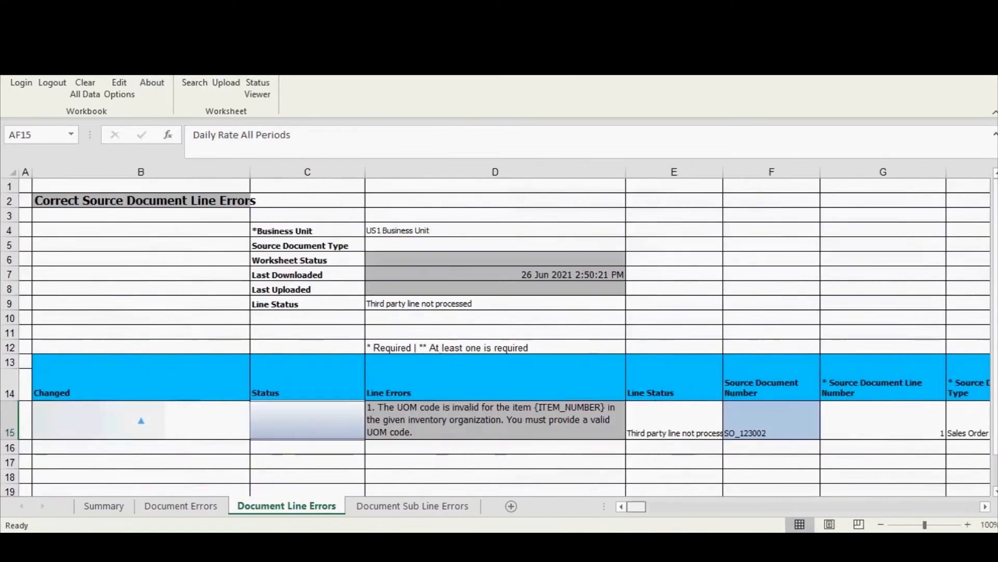
{"action": "left_click", "coordinate": [416, 414]}
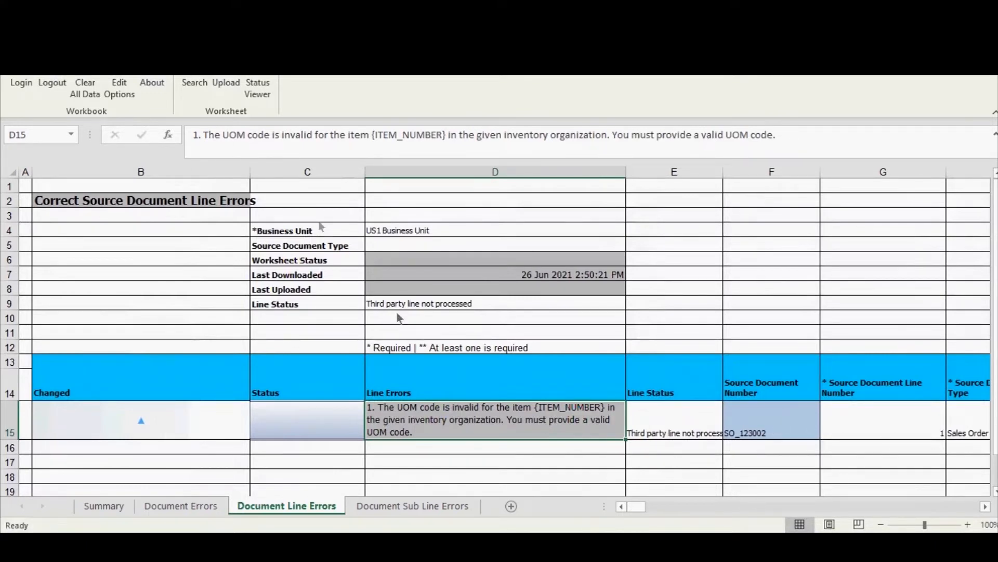
{"action": "left_click", "coordinate": [225, 83]}
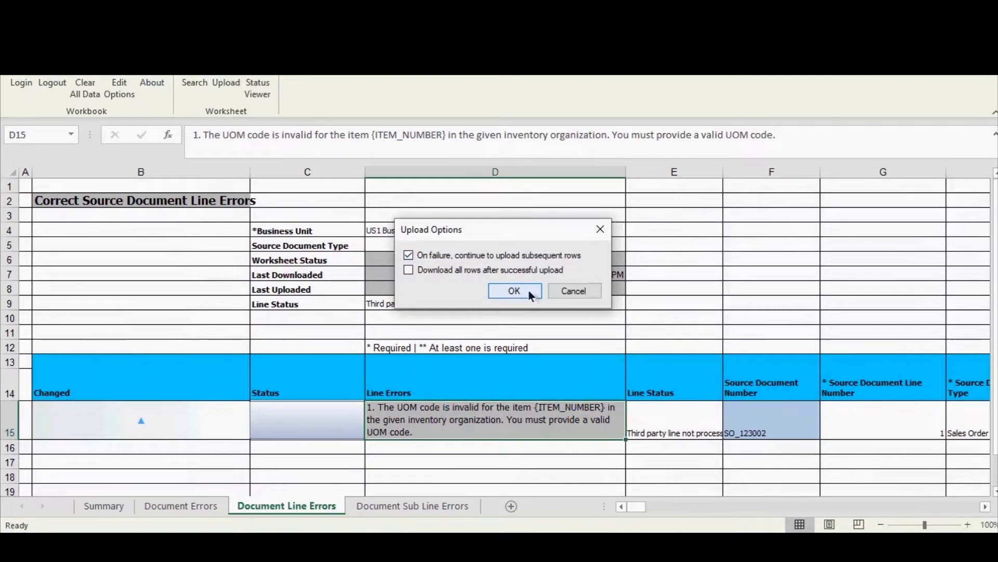
{"action": "left_click", "coordinate": [504, 292]}
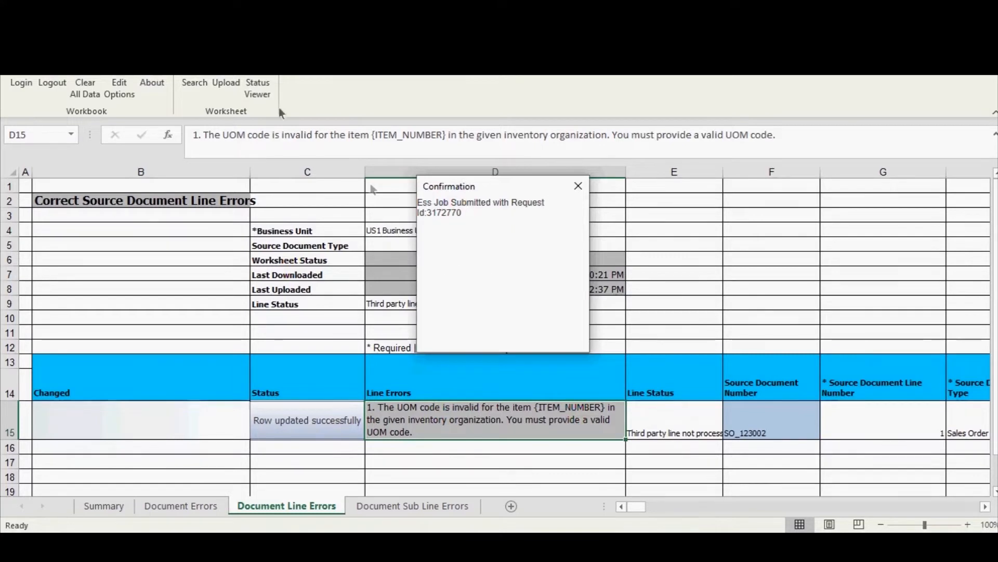
{"action": "left_click", "coordinate": [583, 190]}
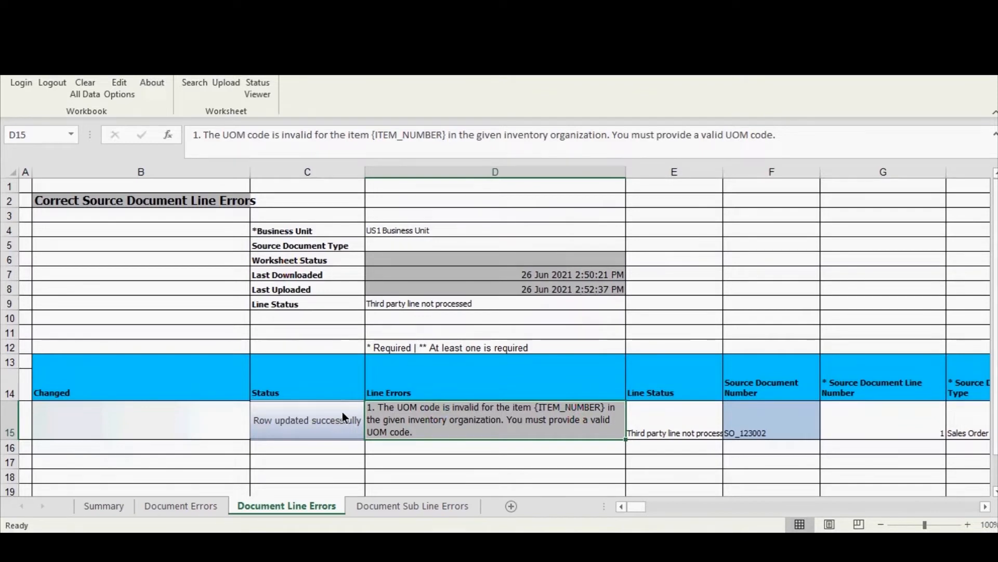
Step: Search the Document Line Errors sheet again for US1 Business Unit and check for remaining line errors and Business Unit choices
{"action": "left_click", "coordinate": [206, 89]}
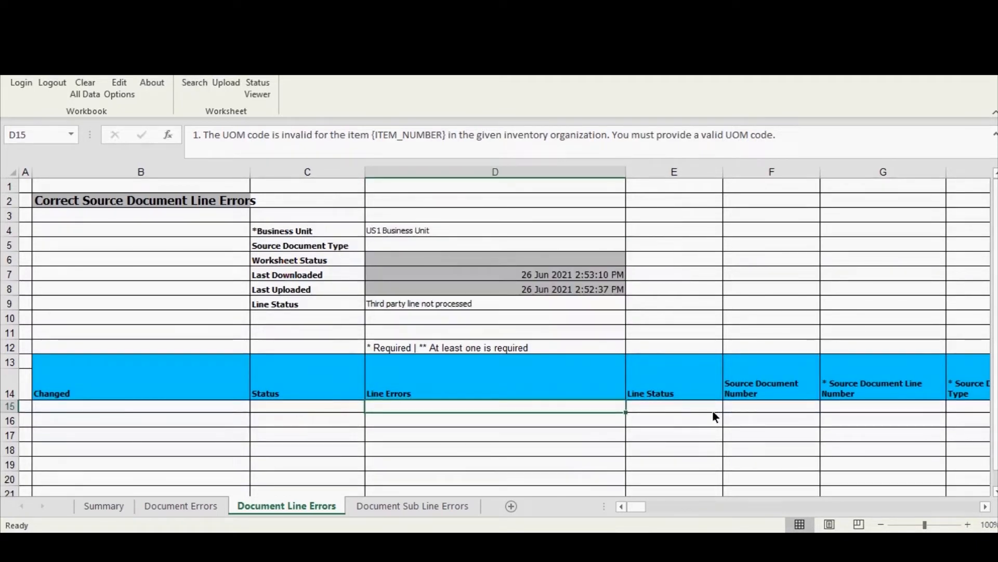
{"action": "left_click_drag", "start_coordinate": [639, 507], "coordinate": [544, 503]}
{"action": "left_click", "coordinate": [457, 231]}
{"action": "left_click", "coordinate": [632, 229]}
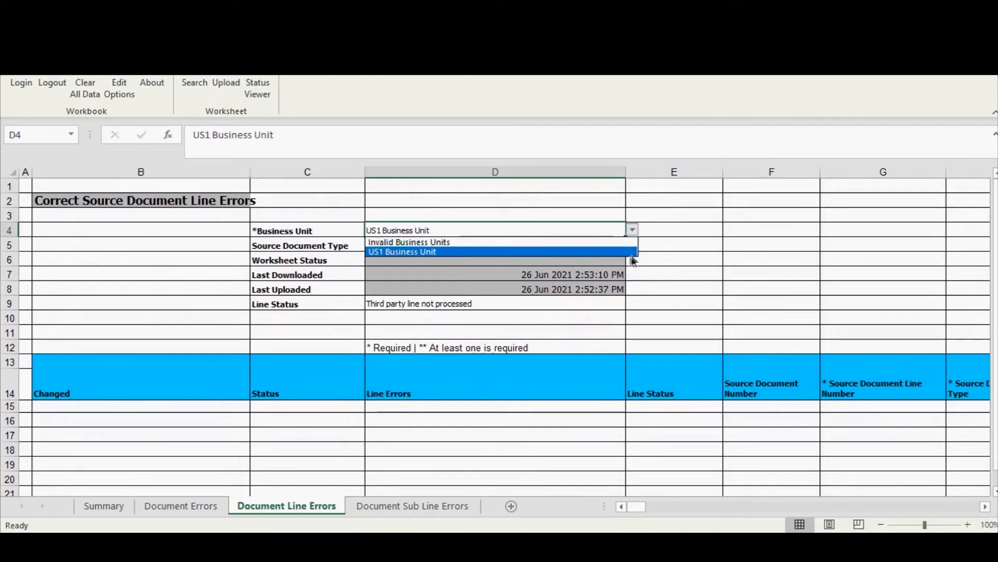
{"action": "left_click", "coordinate": [635, 253]}
{"action": "left_click", "coordinate": [678, 251]}
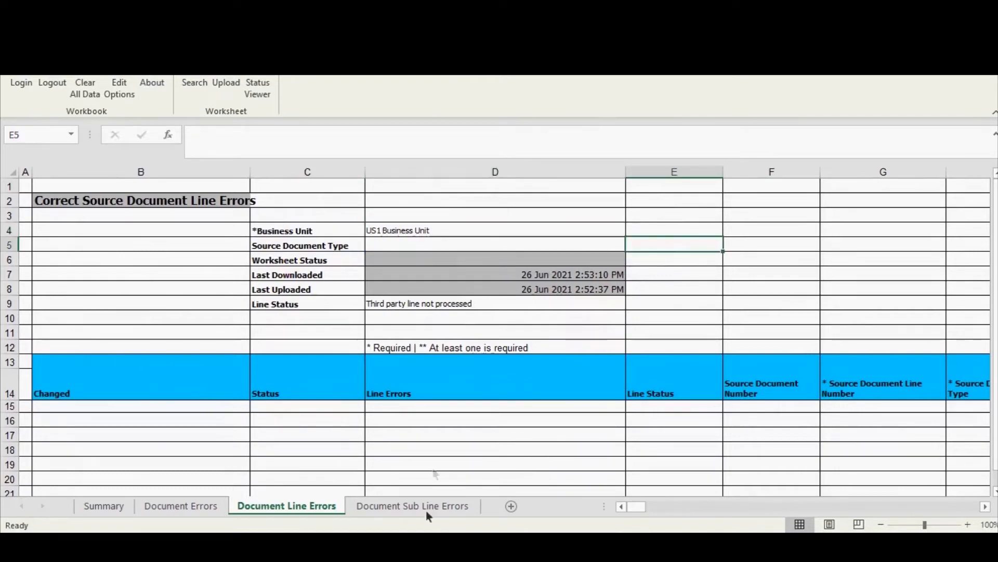
Step: Switch from the correction spreadsheet to Oracle in the browser and open the Scheduled Processes overview
{"action": "key", "text": "alt+Tab"}
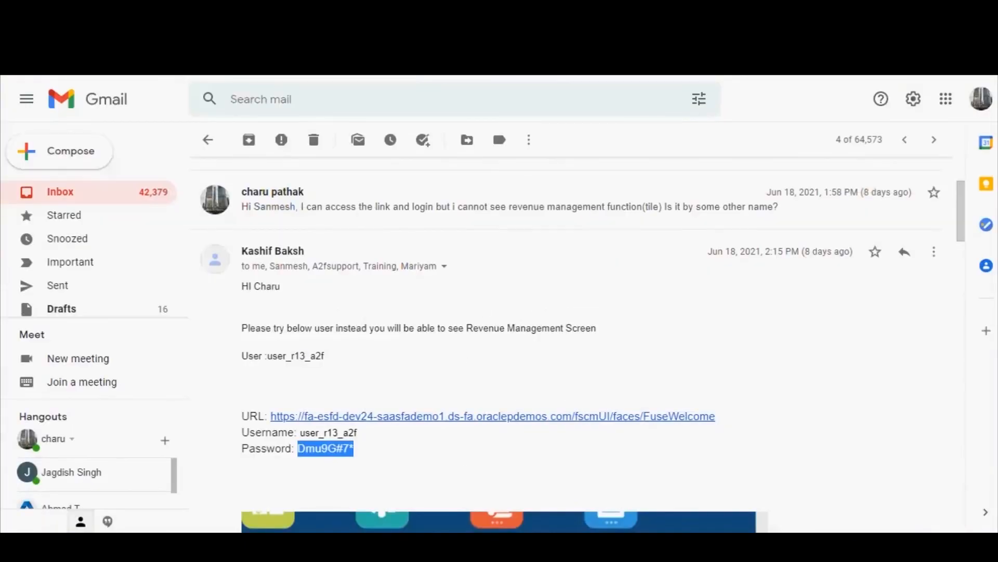
{"action": "key", "text": "alt+Tab"}
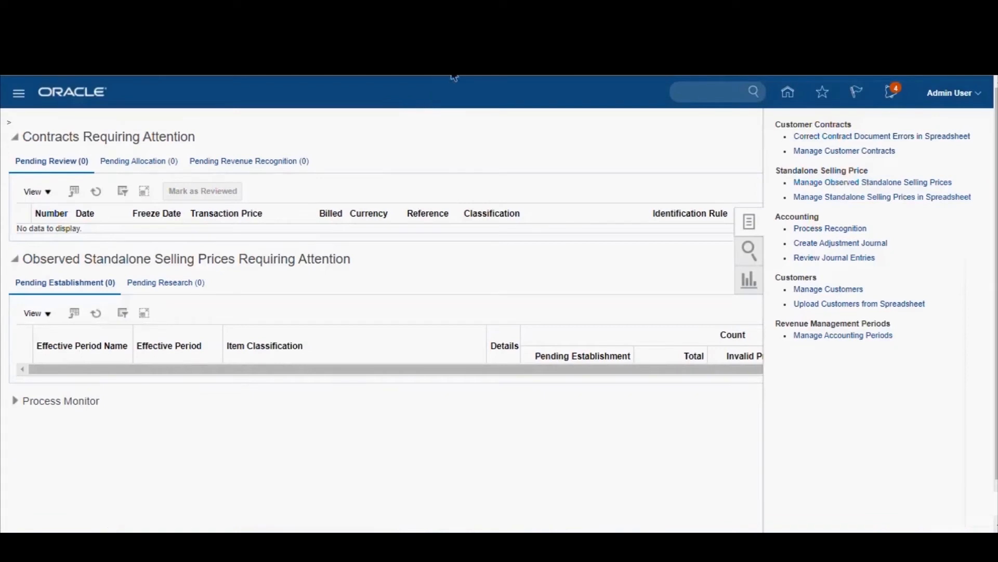
{"action": "left_click", "coordinate": [26, 101]}
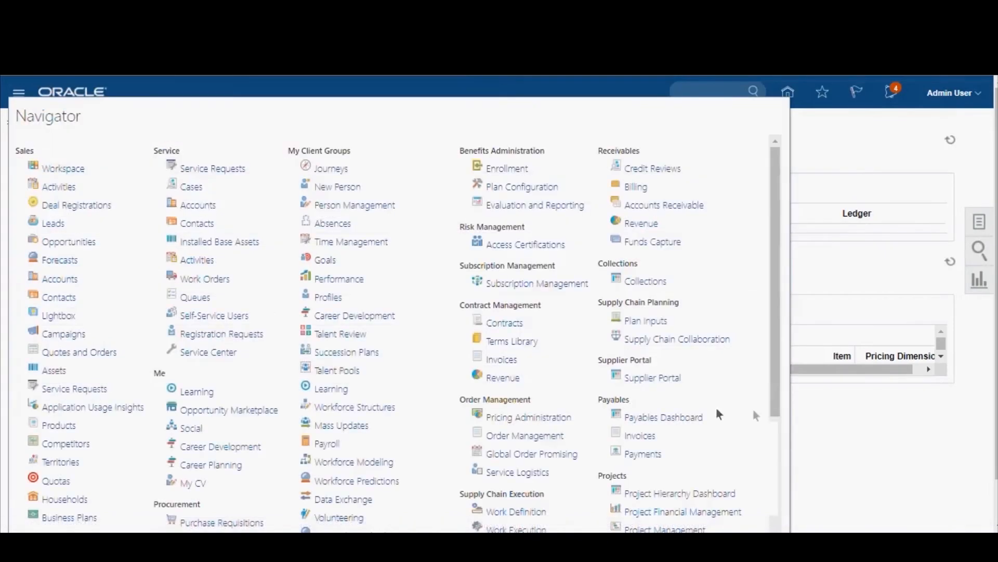
{"action": "left_click_drag", "start_coordinate": [774, 413], "coordinate": [787, 525]}
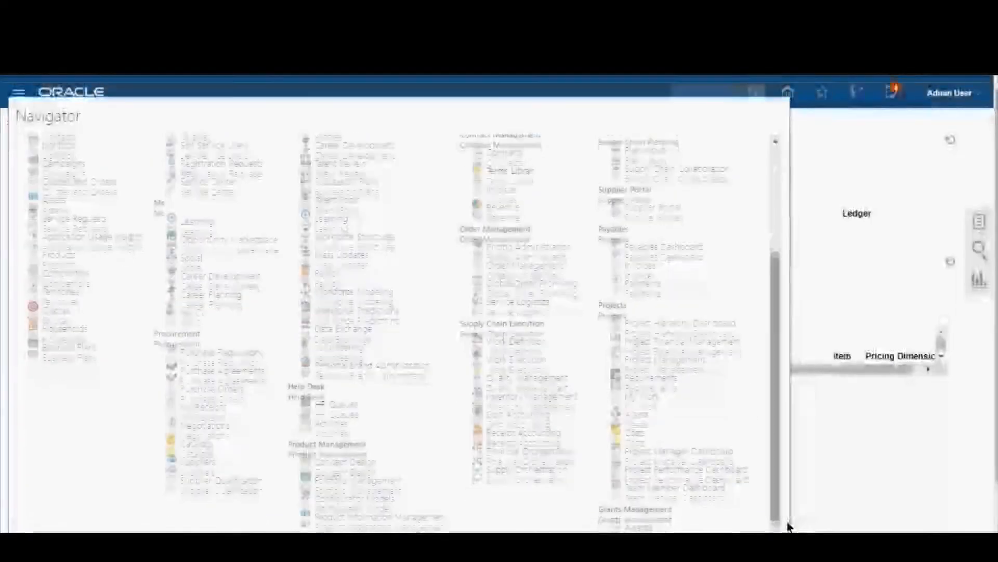
{"action": "key", "text": "ctrl+f"}
{"action": "key", "text": "ctrl+minus"}
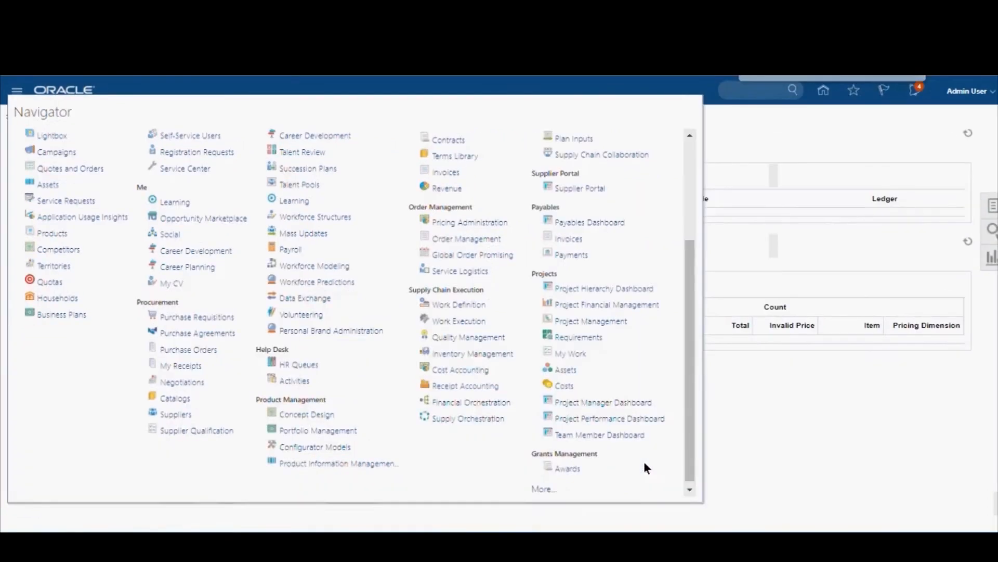
{"action": "left_click", "coordinate": [544, 488]}
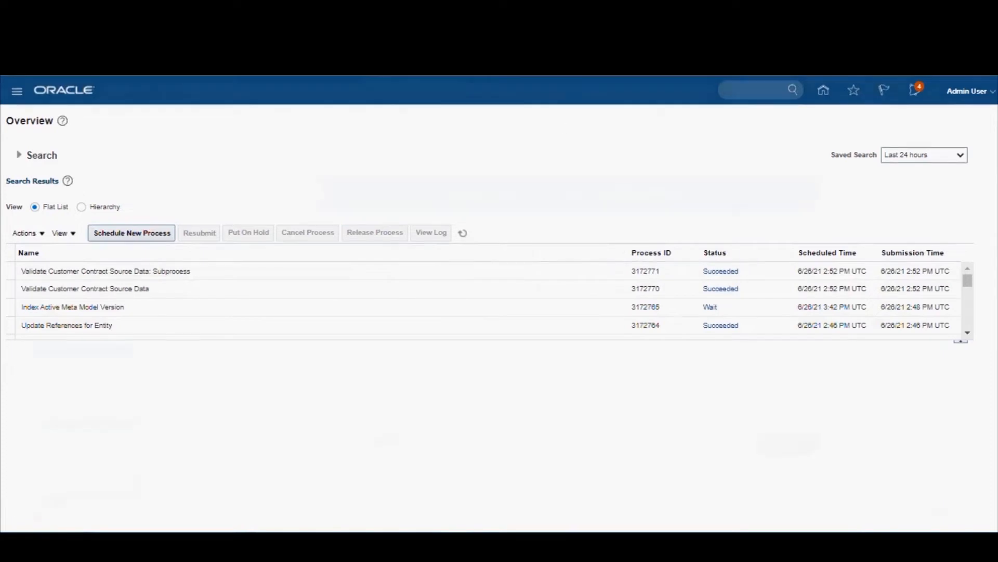
Step: Check the Importing Revenue Data into RMCS slide, and start scheduling a new job with the process name Identify customers con
{"action": "key", "text": "ctrl+Tab"}
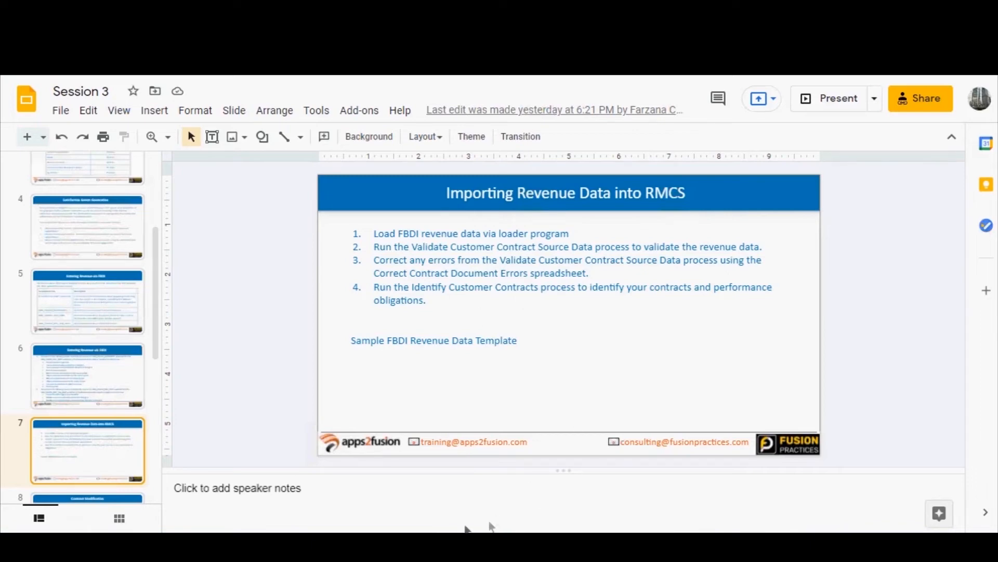
{"action": "mouse_move", "coordinate": [451, 543]}
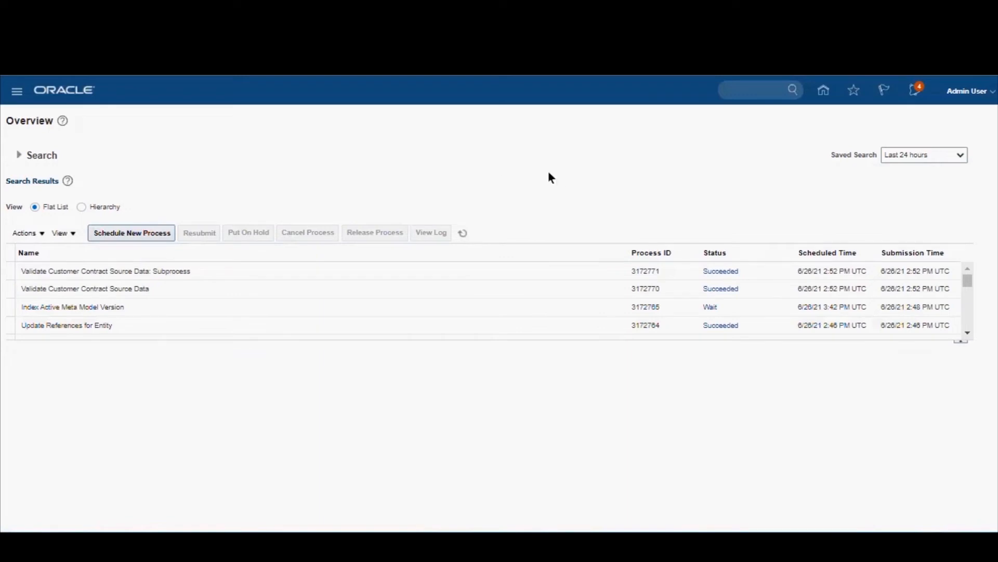
{"action": "left_click", "coordinate": [143, 238]}
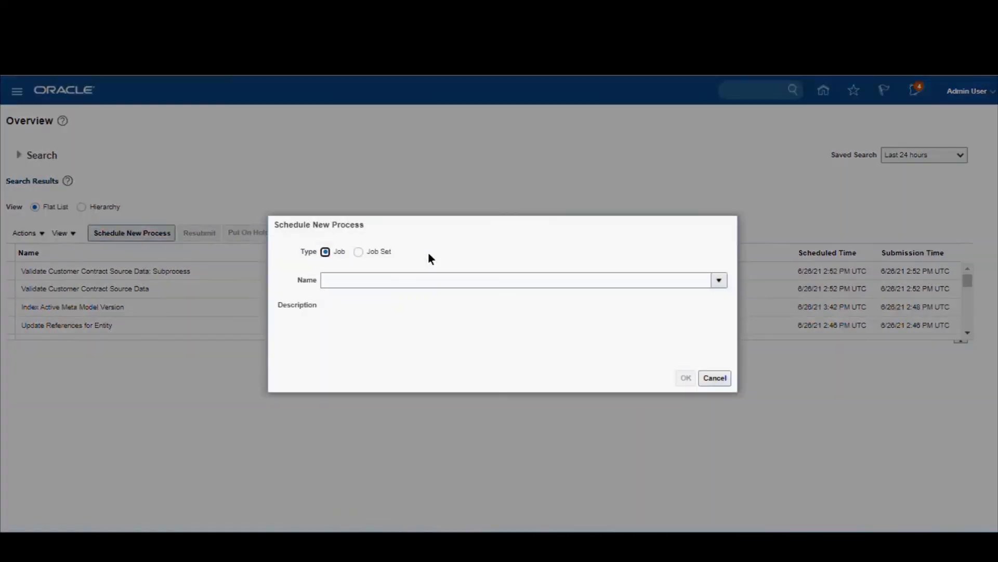
{"action": "left_click", "coordinate": [366, 280]}
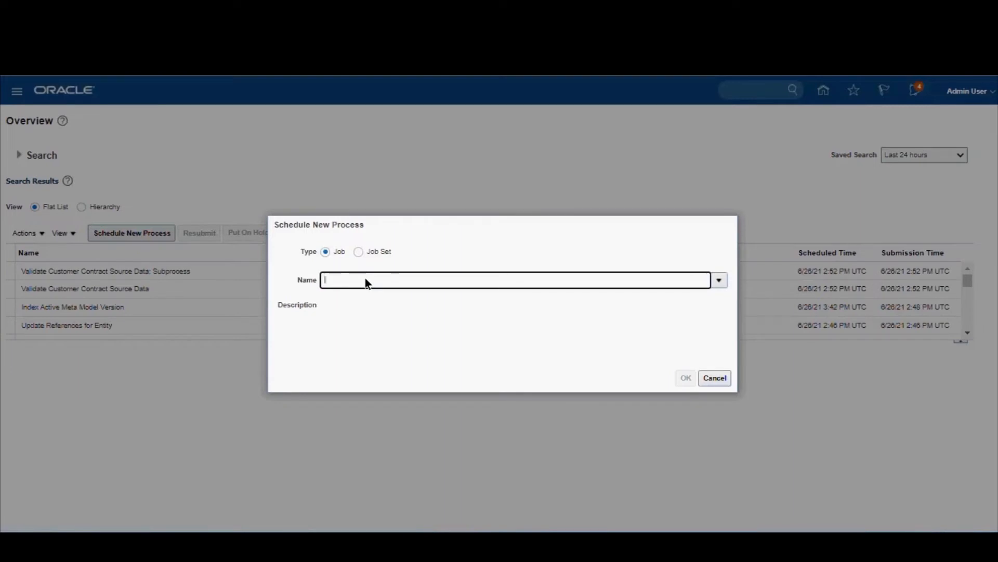
{"action": "type", "text": "Inde"}
{"action": "type", "text": "tify cus"}
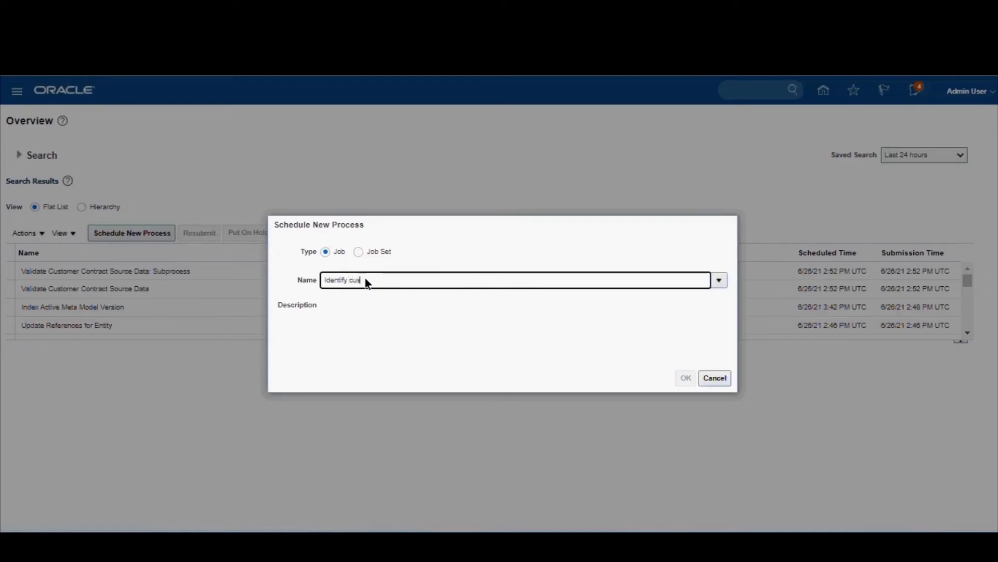
{"action": "type", "text": "tomers con"}
{"action": "key", "text": "Tab"}
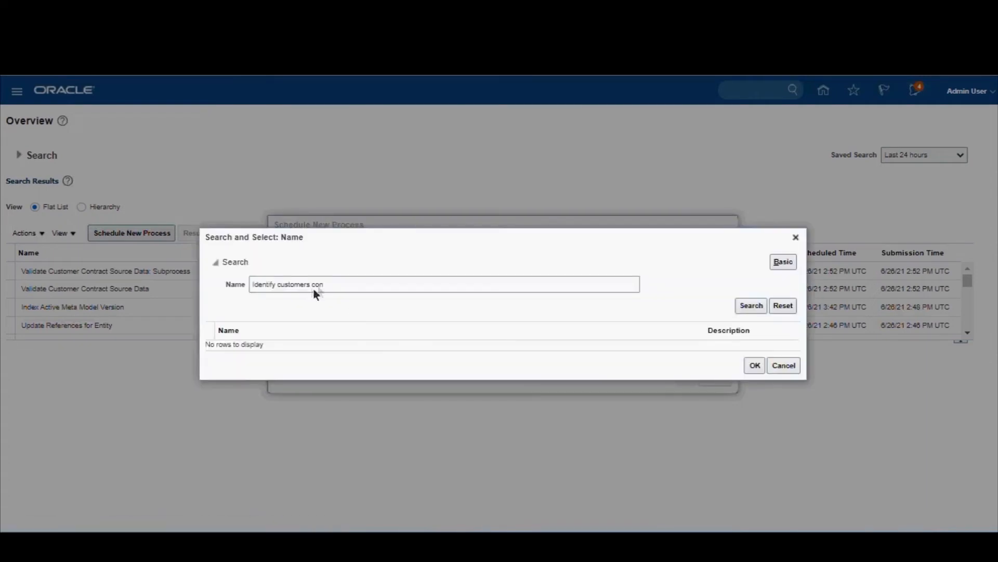
Step: Correct the process name search to Identify customer cont and select the Identify Customer Contracts job
{"action": "left_click", "coordinate": [338, 284]}
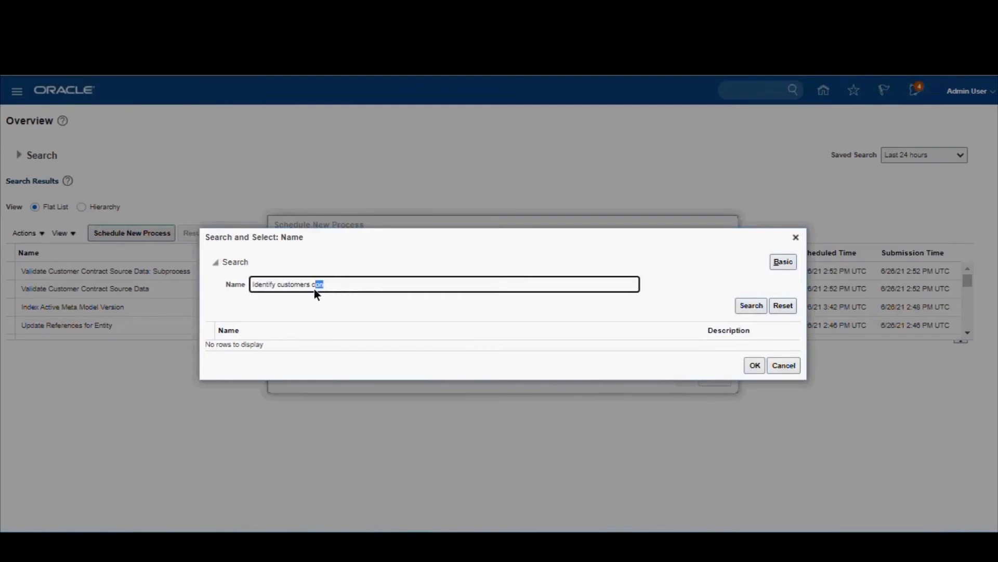
{"action": "left_click_drag", "start_coordinate": [285, 296], "coordinate": [315, 291]}
{"action": "type", "text": "t"}
{"action": "key", "text": "Tab"}
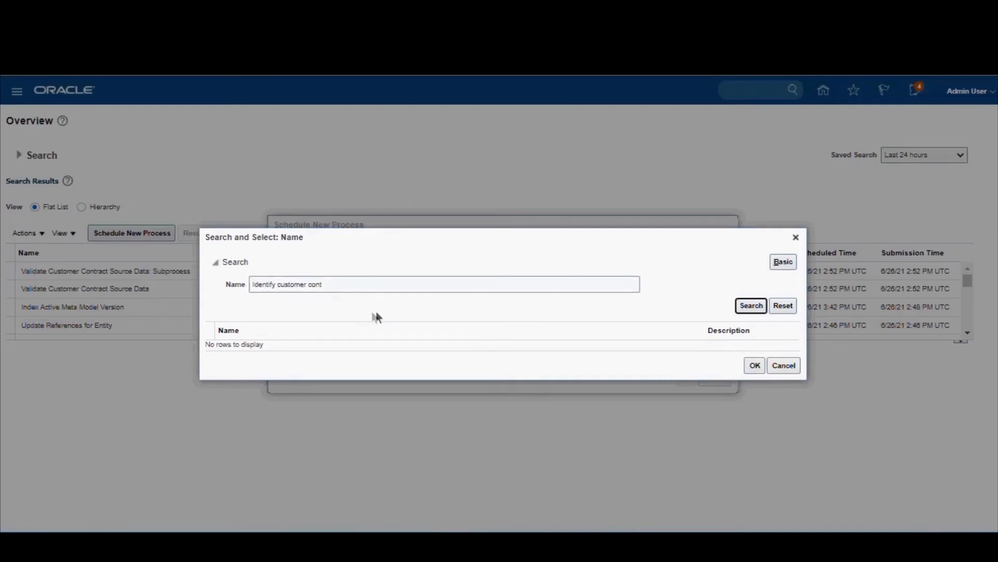
{"action": "left_click", "coordinate": [380, 290]}
{"action": "left_click", "coordinate": [752, 305]}
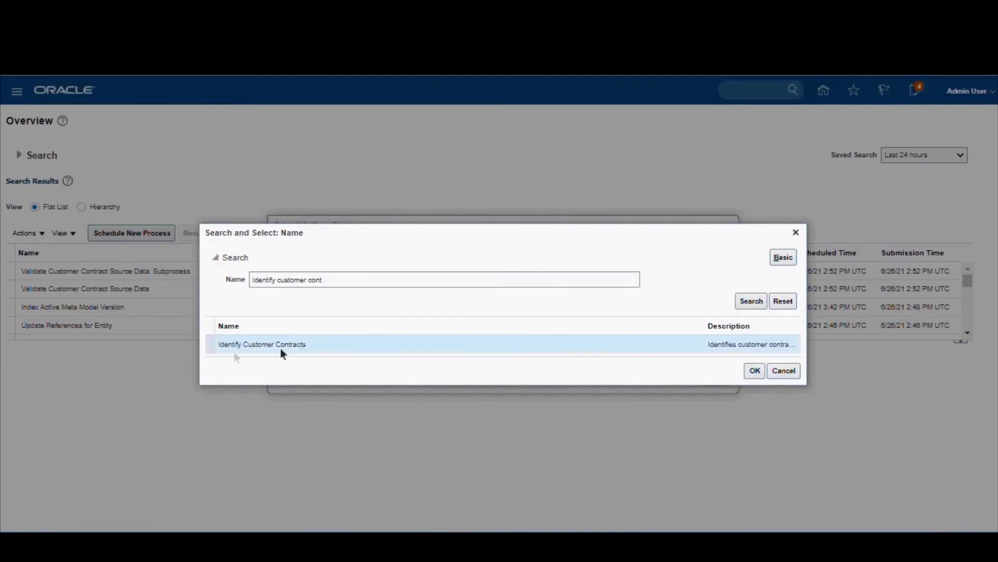
{"action": "left_click", "coordinate": [754, 372]}
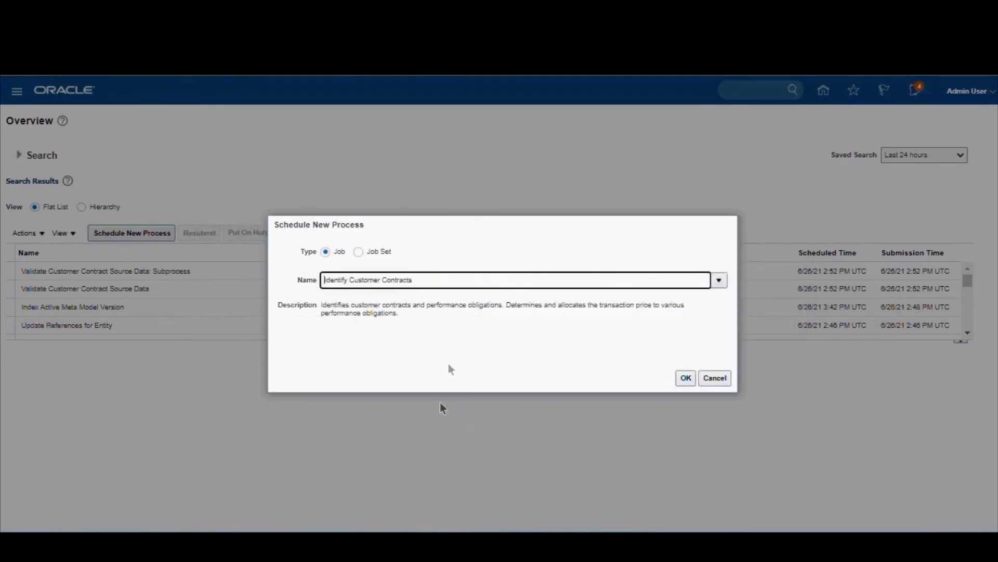
Step: Submit the Identify Customer Contracts process with its default parameters and acknowledge the submission
{"action": "left_click", "coordinate": [686, 377]}
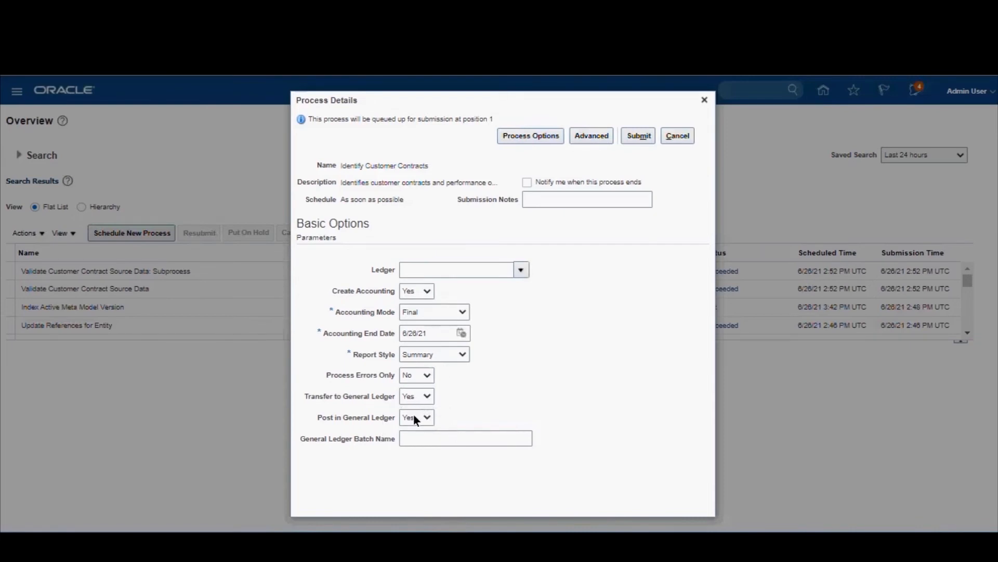
{"action": "left_click", "coordinate": [639, 140]}
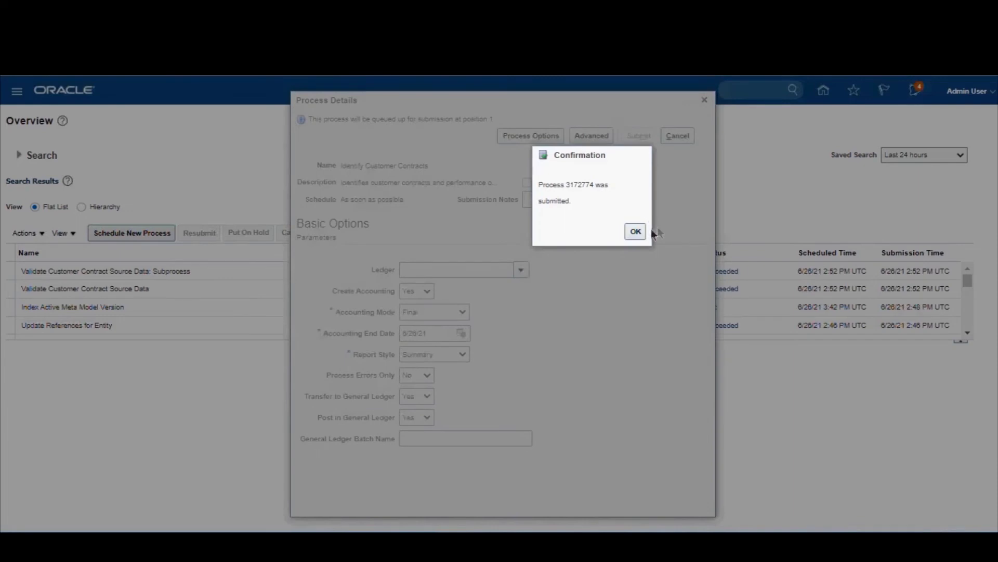
{"action": "left_click", "coordinate": [635, 231]}
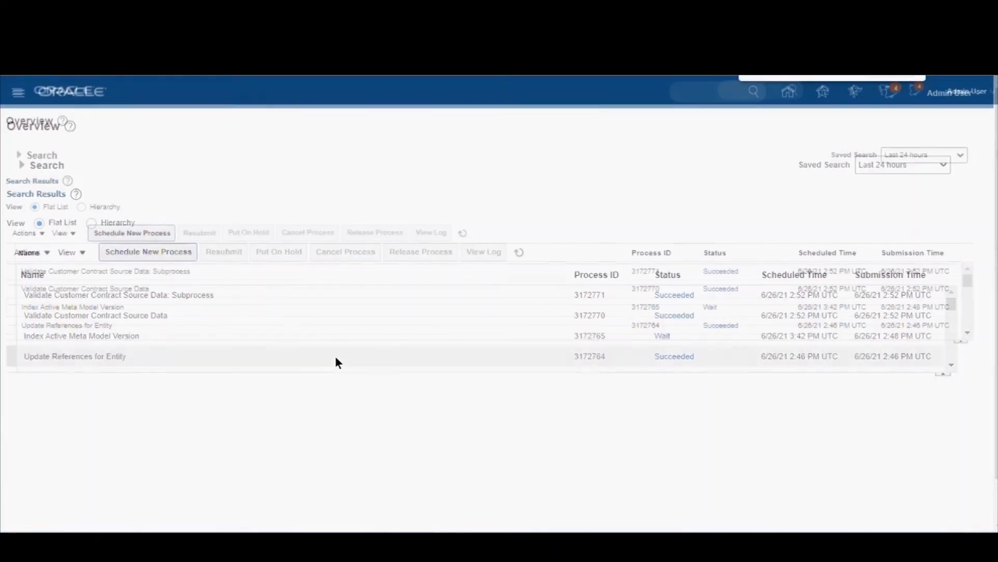
Step: Refresh the scheduled process list repeatedly to follow the status of Identify Customer Contracts and the processes it starts
{"action": "left_click", "coordinate": [519, 252]}
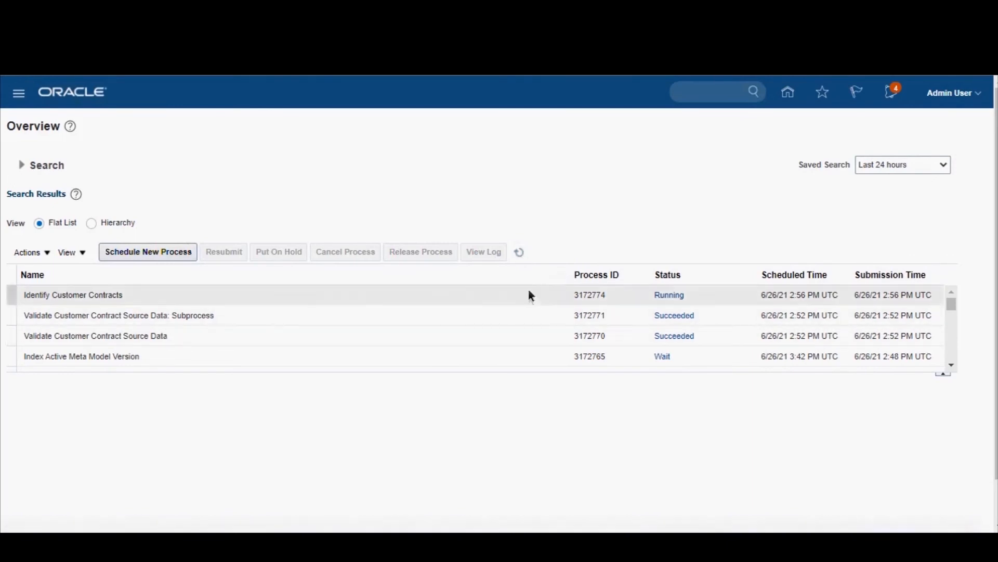
{"action": "left_click", "coordinate": [520, 252]}
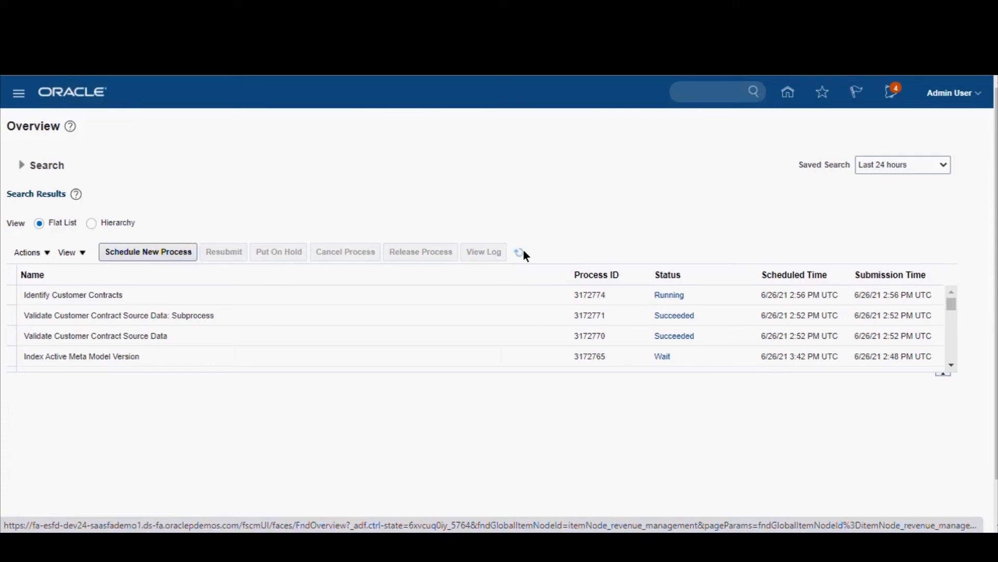
{"action": "left_click", "coordinate": [523, 251]}
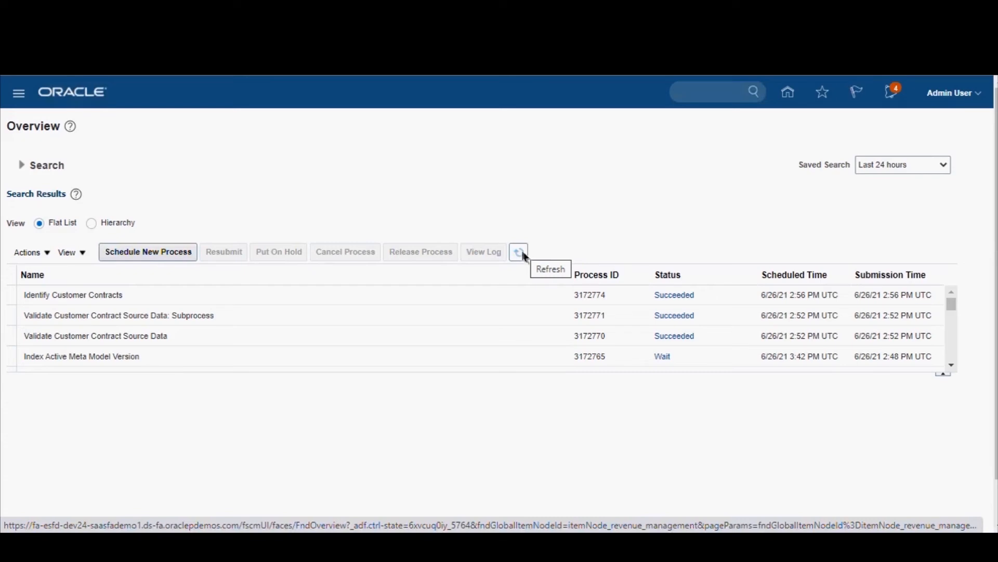
{"action": "left_click", "coordinate": [523, 253]}
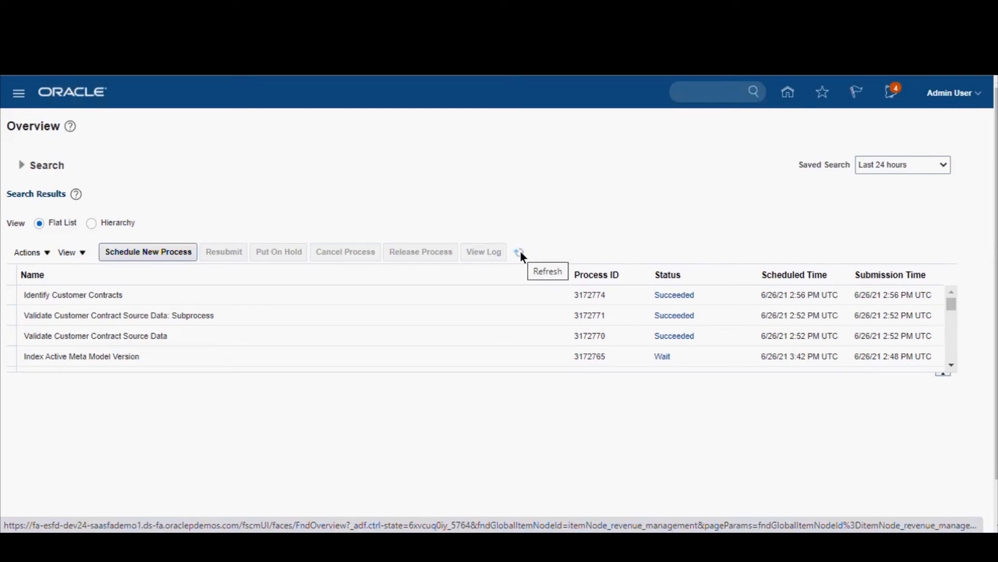
{"action": "left_click", "coordinate": [521, 253]}
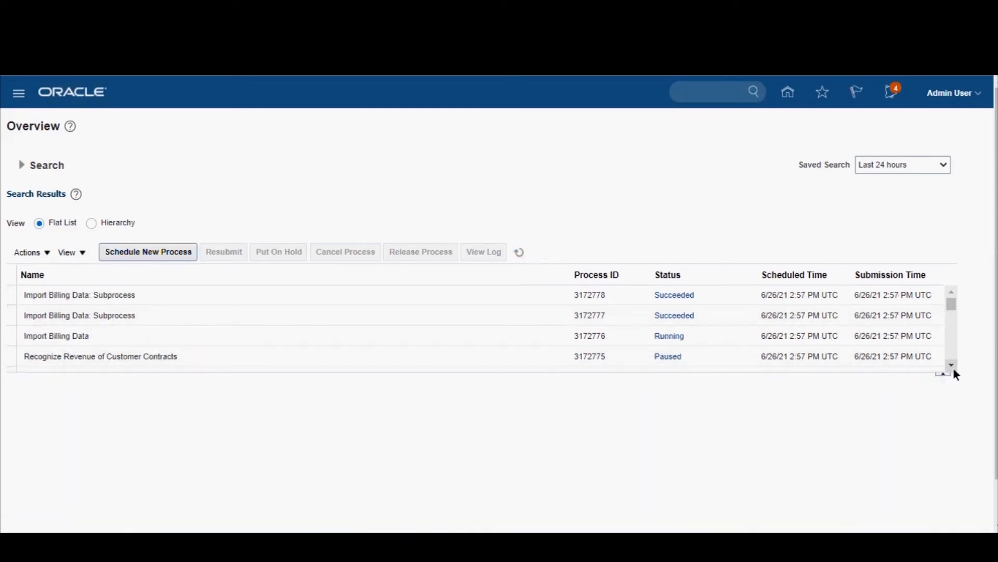
Step: Review the Import Billing Data and Recognize Revenue of Customer Contracts processes and refresh their statuses
{"action": "scroll", "coordinate": [954, 370], "scroll_direction": "down", "scroll_amount": 1}
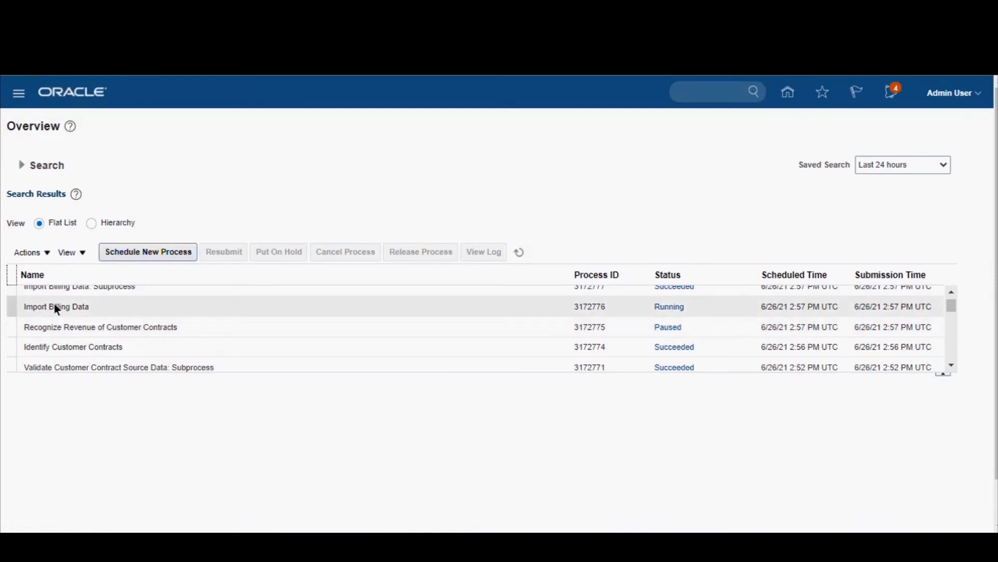
{"action": "left_click", "coordinate": [953, 292]}
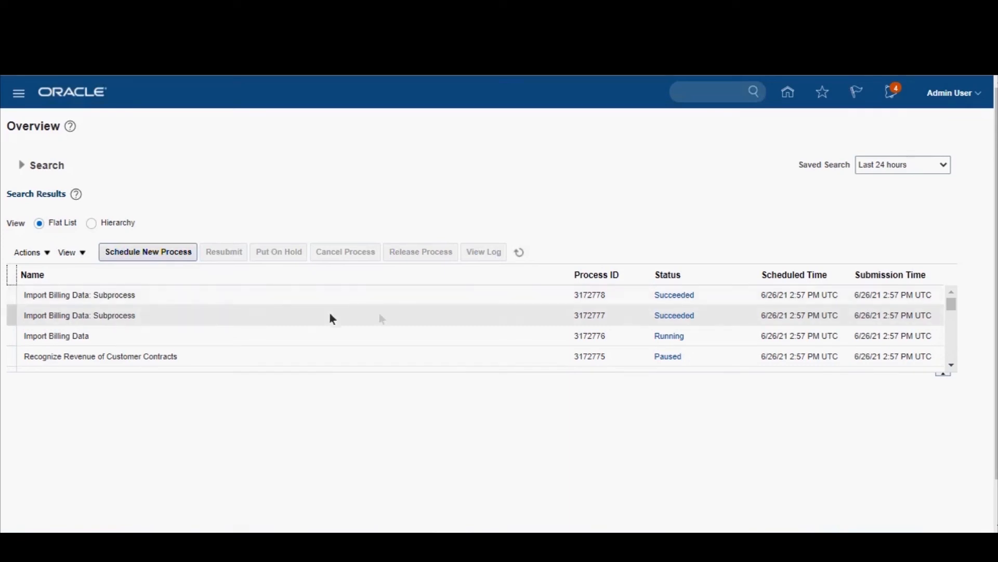
{"action": "left_click", "coordinate": [821, 338]}
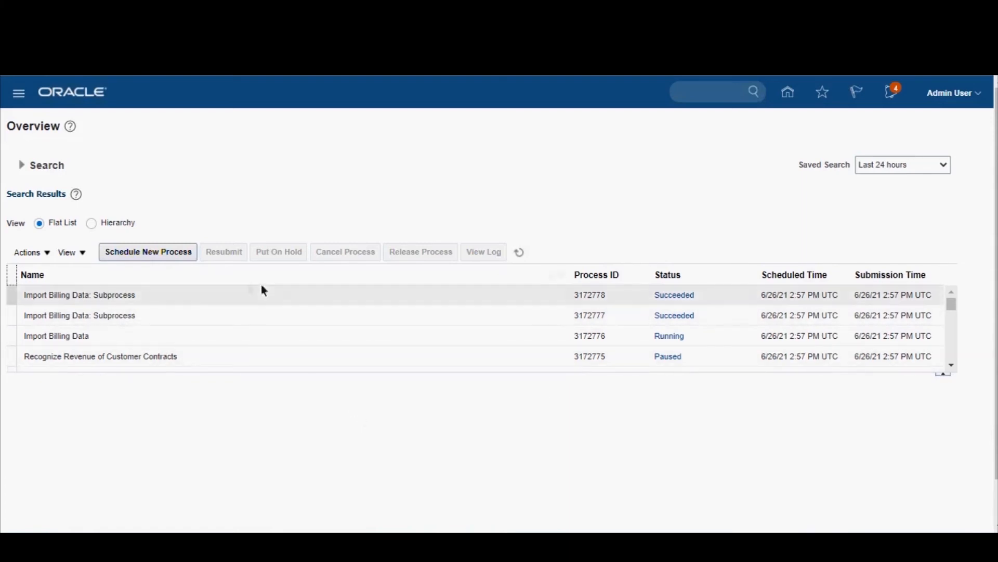
{"action": "left_click", "coordinate": [519, 252]}
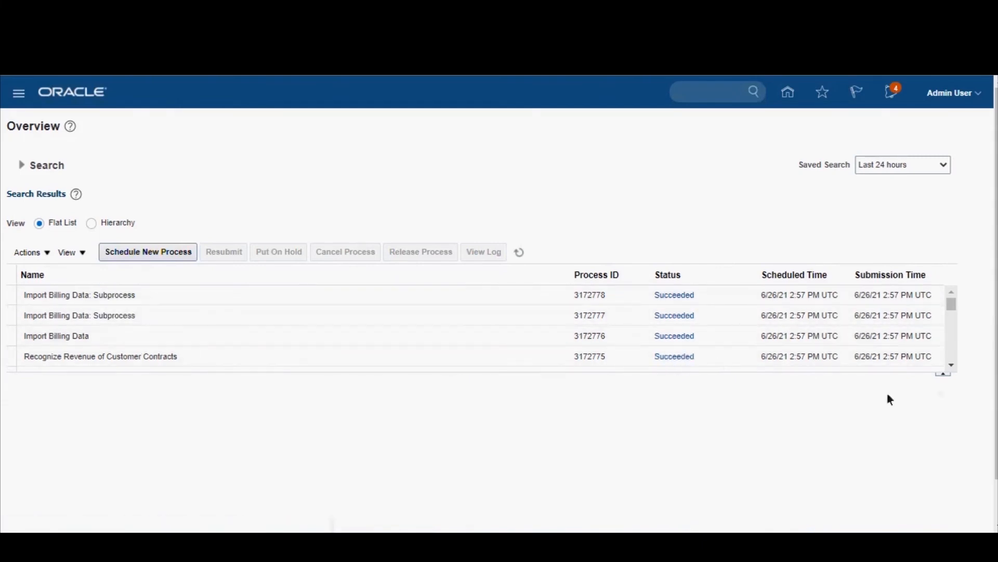
Step: Examine the statuses of the whole process chain, from Validate Customer Contract Source Data through the Import Billing Data subprocesses
{"action": "left_click", "coordinate": [952, 366]}
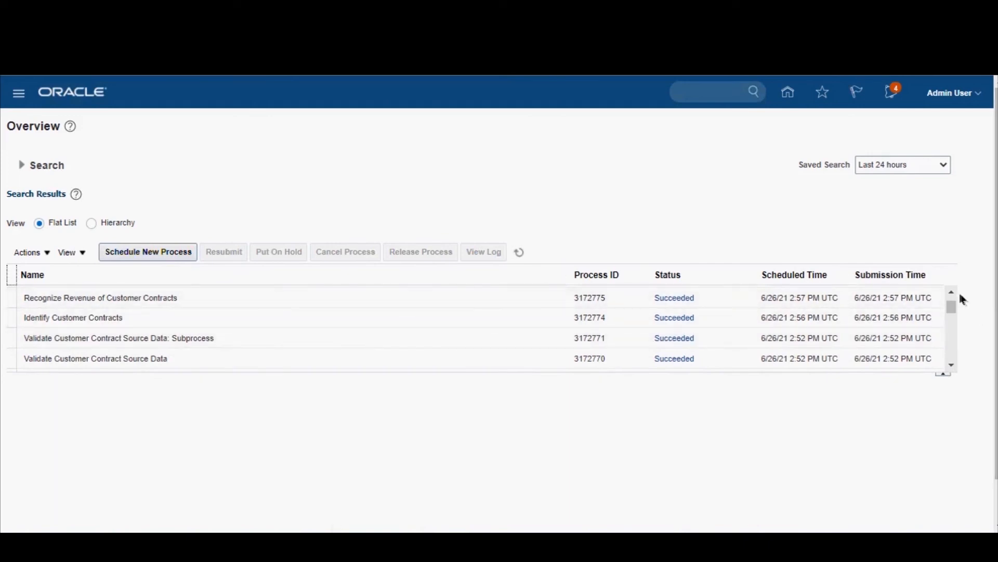
{"action": "scroll", "coordinate": [958, 300], "scroll_direction": "up", "scroll_amount": 3}
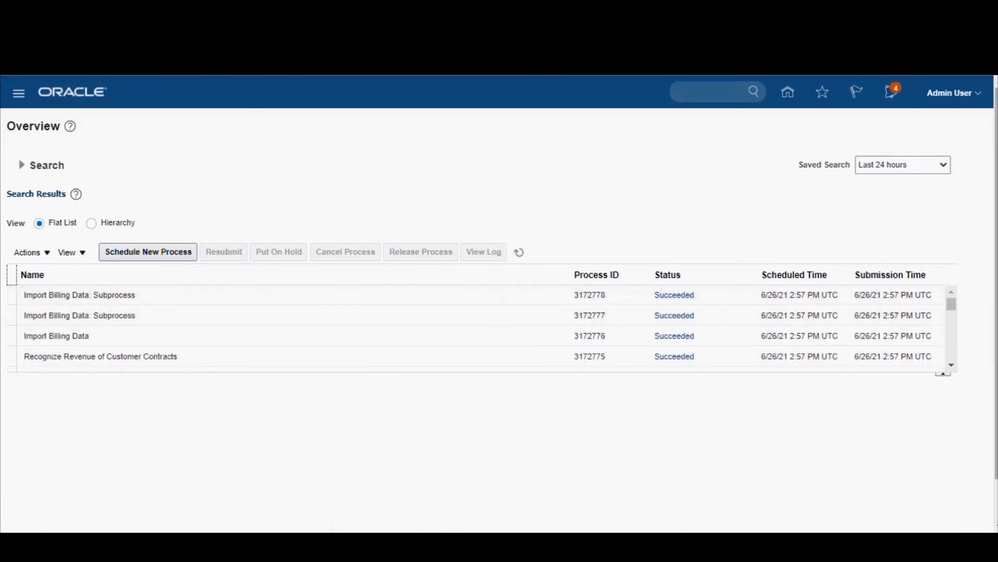
{"action": "scroll", "coordinate": [952, 367], "scroll_direction": "down", "scroll_amount": 3}
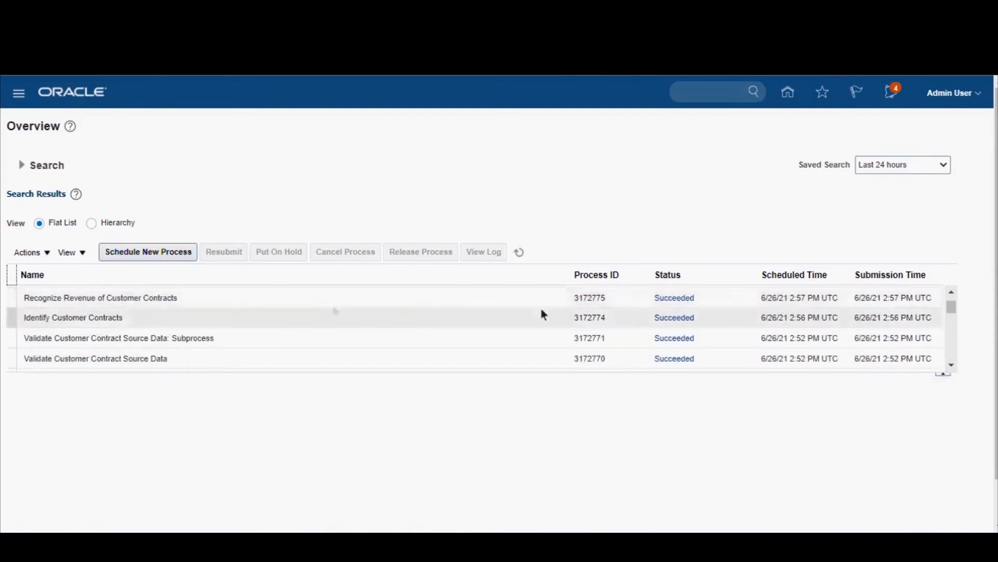
{"action": "left_click", "coordinate": [520, 252]}
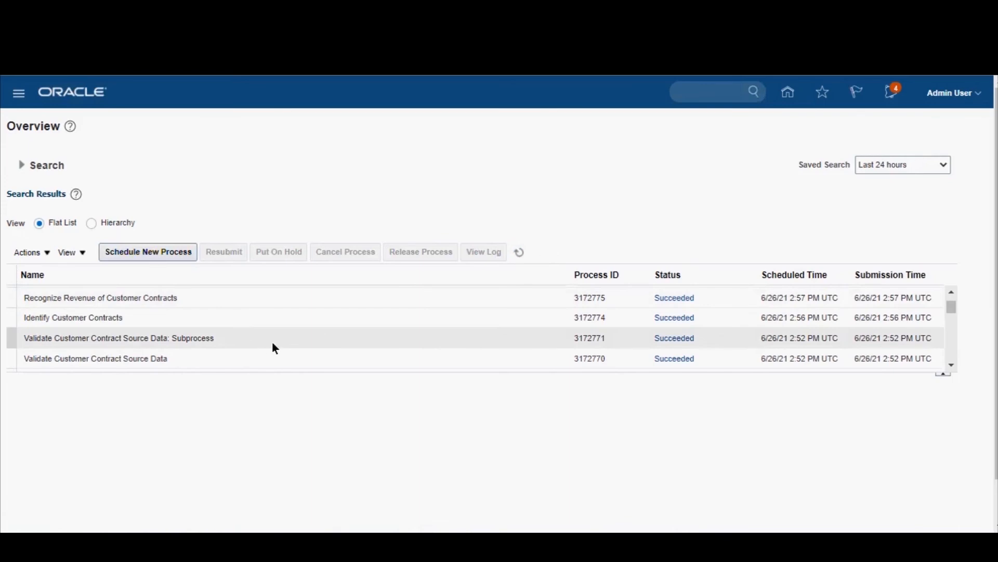
{"action": "scroll", "coordinate": [184, 354], "scroll_direction": "up", "scroll_amount": 3}
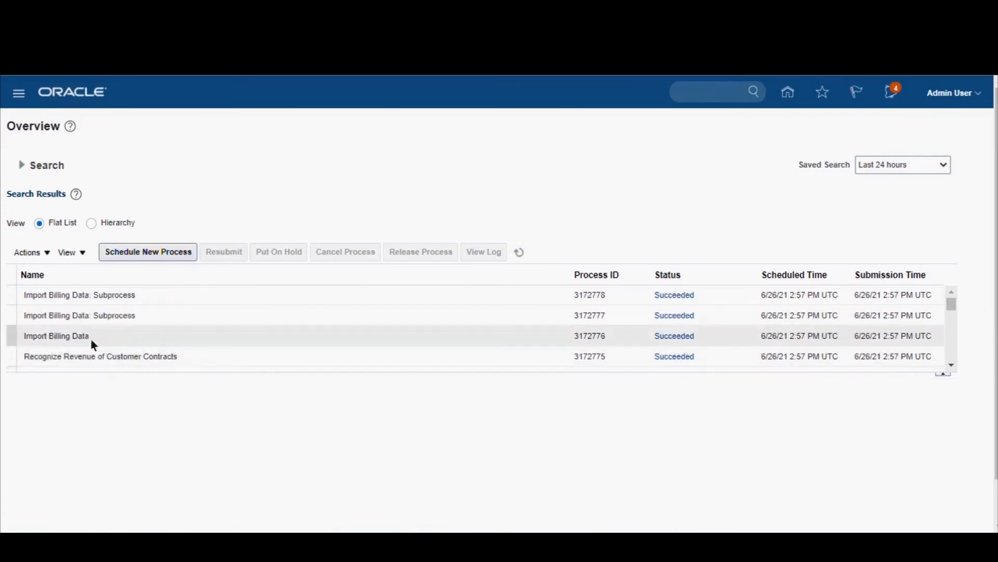
{"action": "left_click", "coordinate": [952, 365]}
{"action": "left_click", "coordinate": [951, 364]}
{"action": "left_click", "coordinate": [952, 364]}
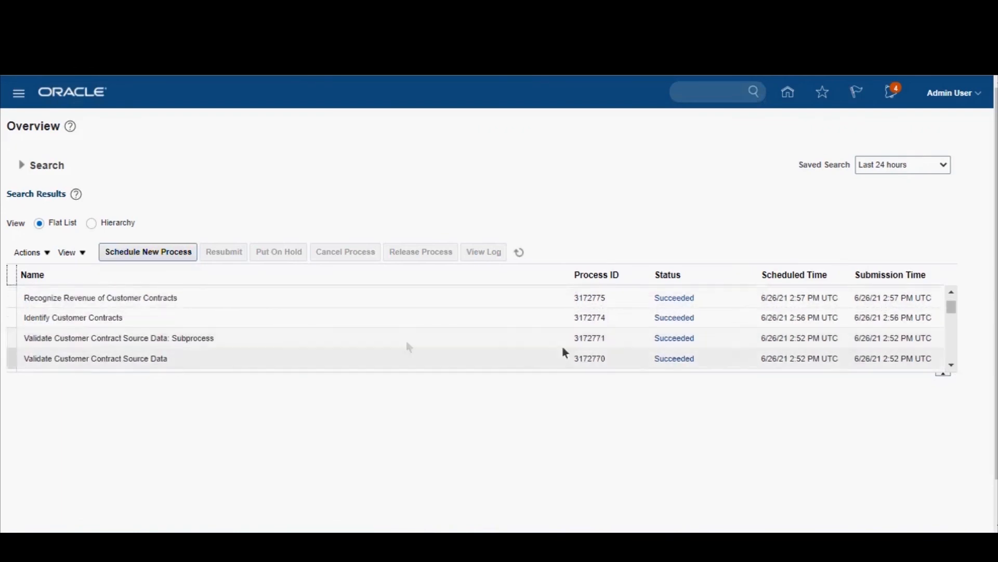
{"action": "left_click", "coordinate": [953, 293]}
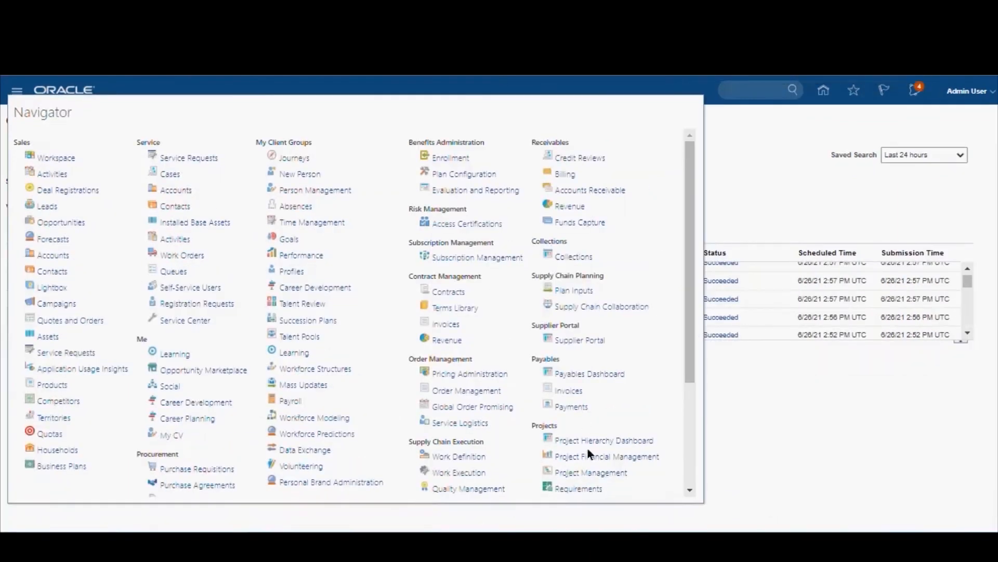
Step: Go to the Revenue Management work area and open the Manage Customer Contracts task
{"action": "scroll", "coordinate": [695, 392], "scroll_direction": "down", "scroll_amount": 3}
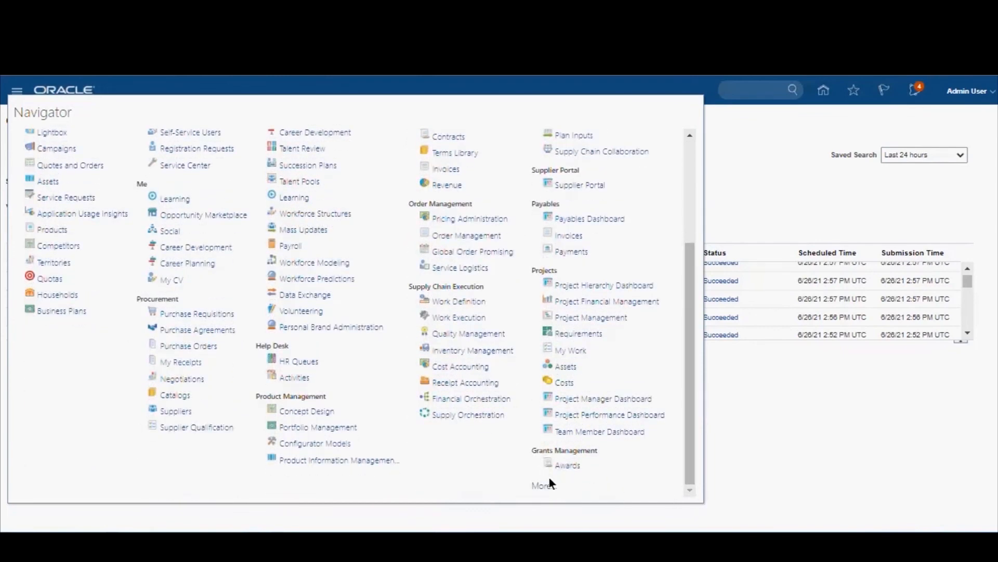
{"action": "left_click", "coordinate": [548, 483]}
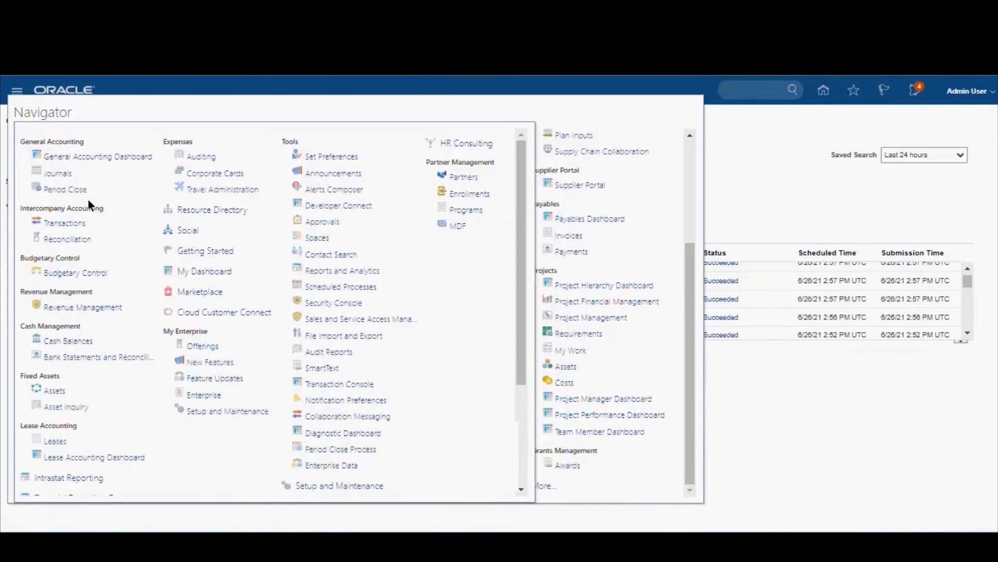
{"action": "left_click", "coordinate": [88, 306]}
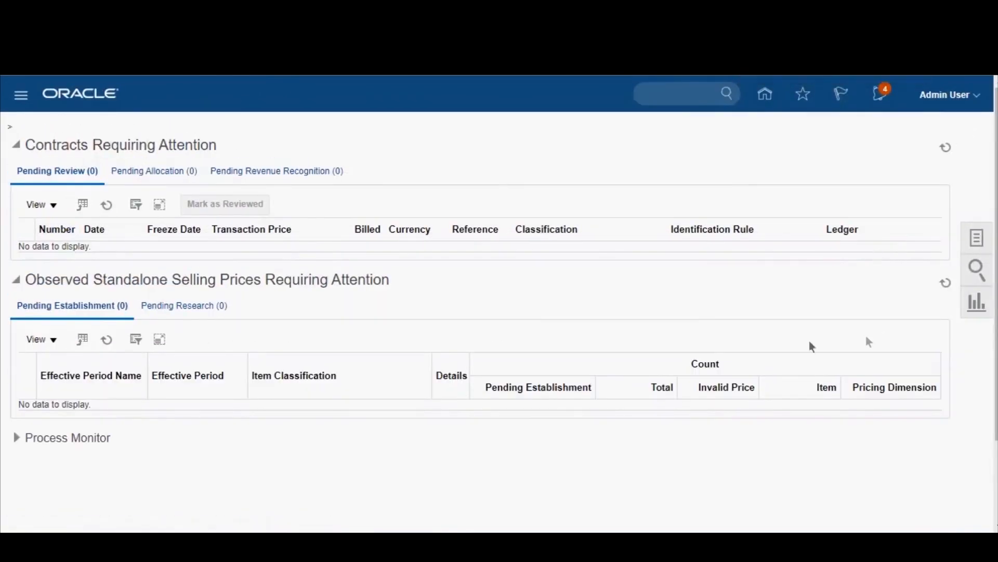
{"action": "left_click", "coordinate": [977, 238]}
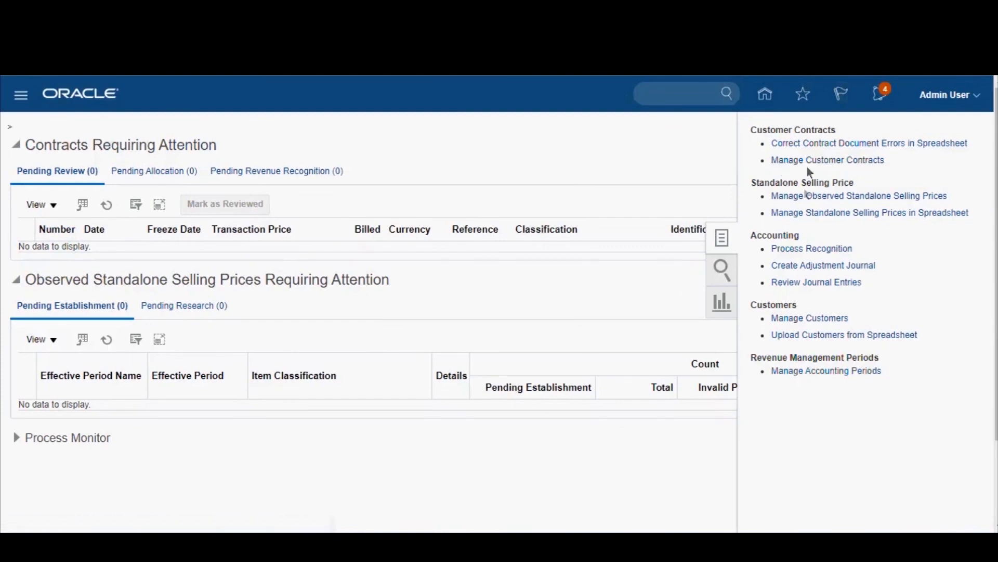
{"action": "left_click", "coordinate": [848, 162]}
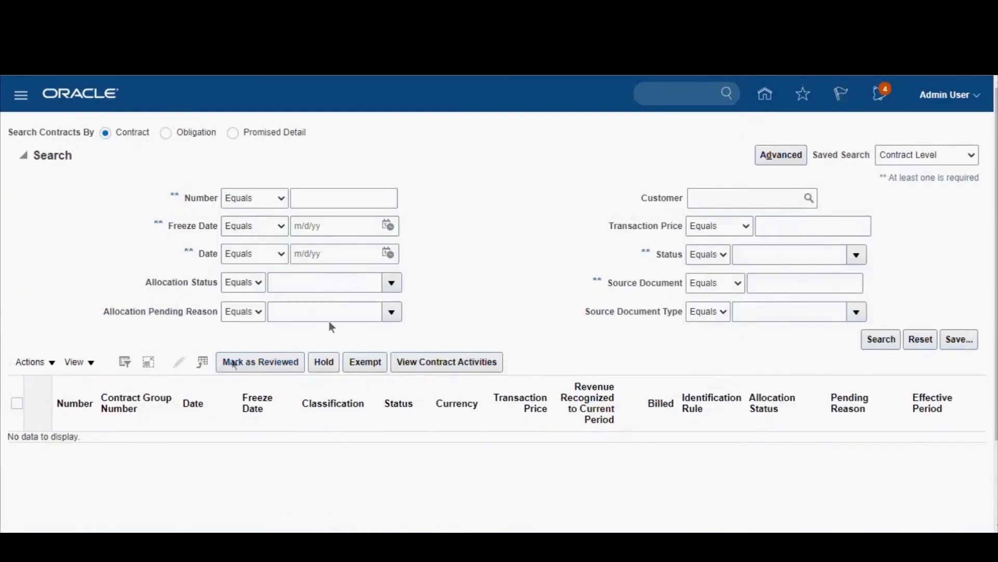
Step: Set the contract search's date criterion to After 5/1/21
{"action": "left_click", "coordinate": [256, 282]}
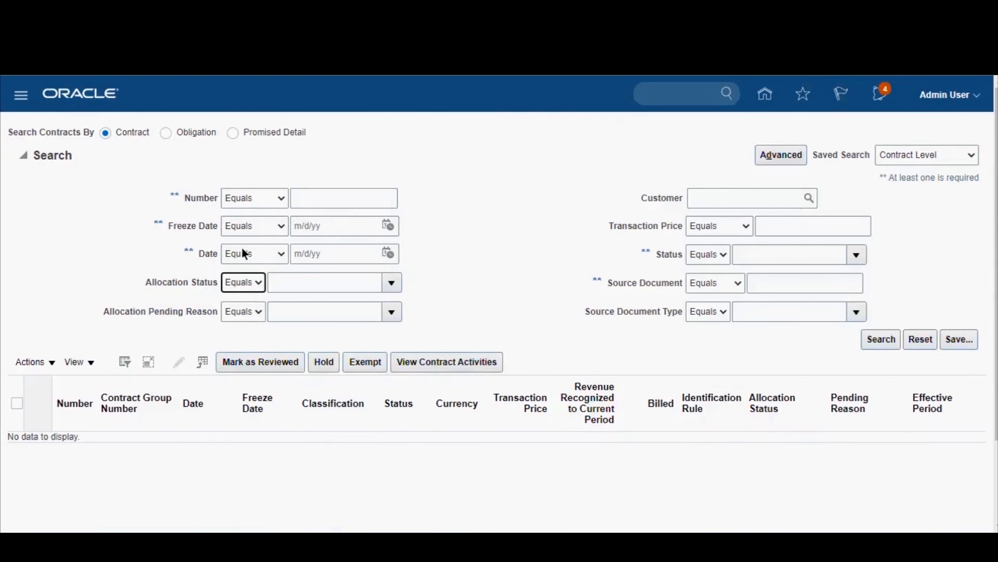
{"action": "left_click", "coordinate": [389, 254]}
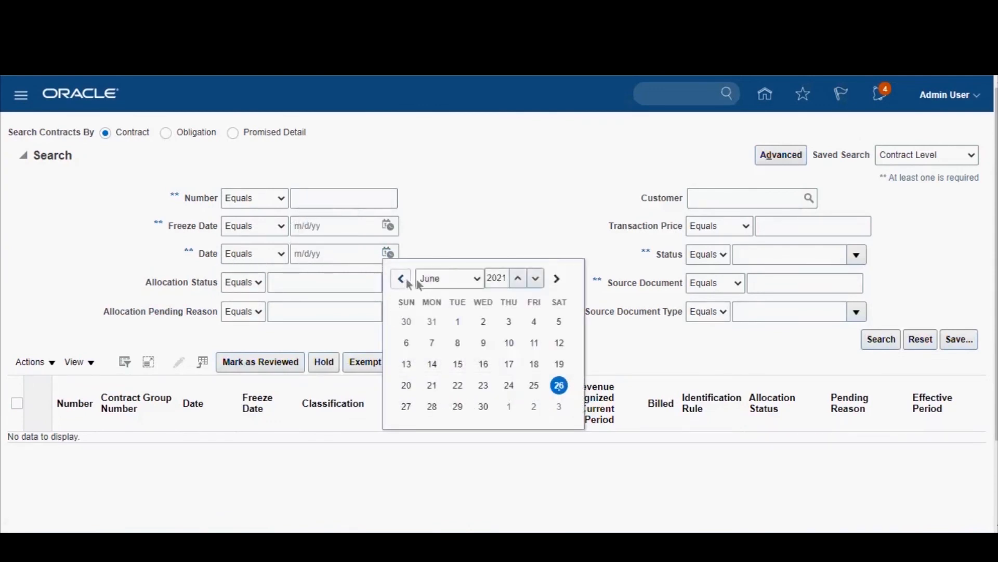
{"action": "left_click", "coordinate": [404, 281]}
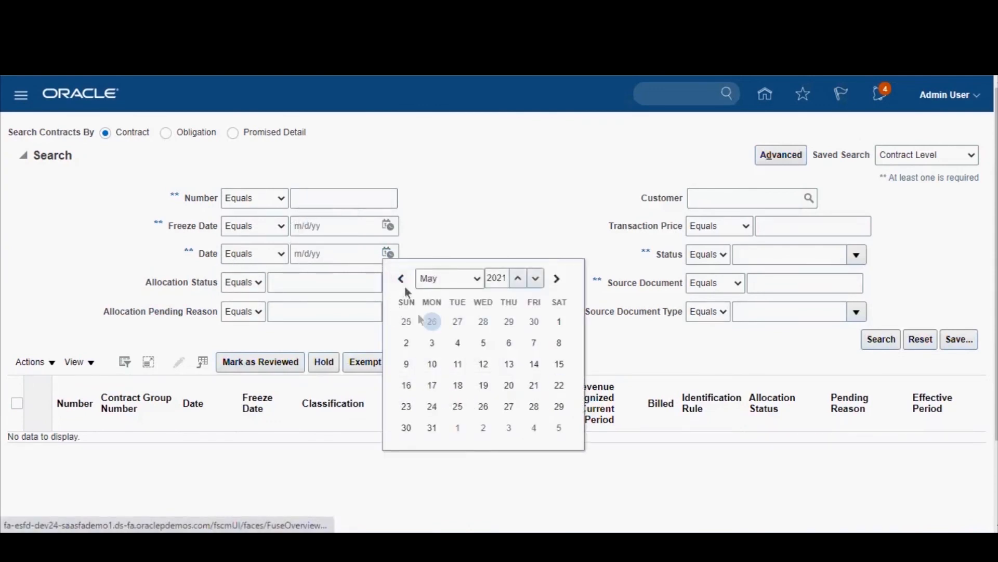
{"action": "left_click", "coordinate": [560, 322]}
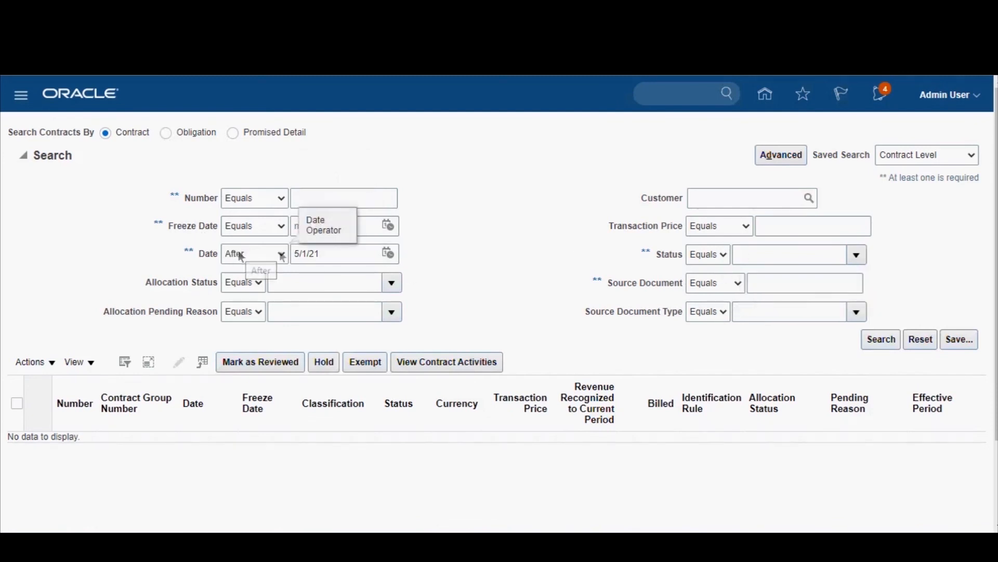
Step: Change the contract date criterion to 4/1/21, keeping the After operator, and run the customer contract search
{"action": "left_click", "coordinate": [389, 255]}
{"action": "left_click", "coordinate": [401, 280]}
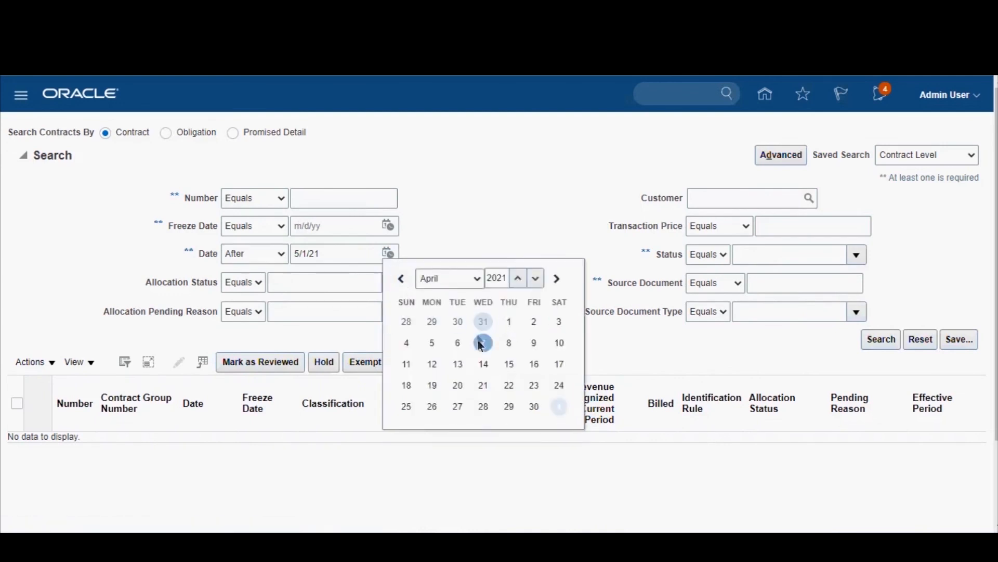
{"action": "left_click", "coordinate": [510, 322]}
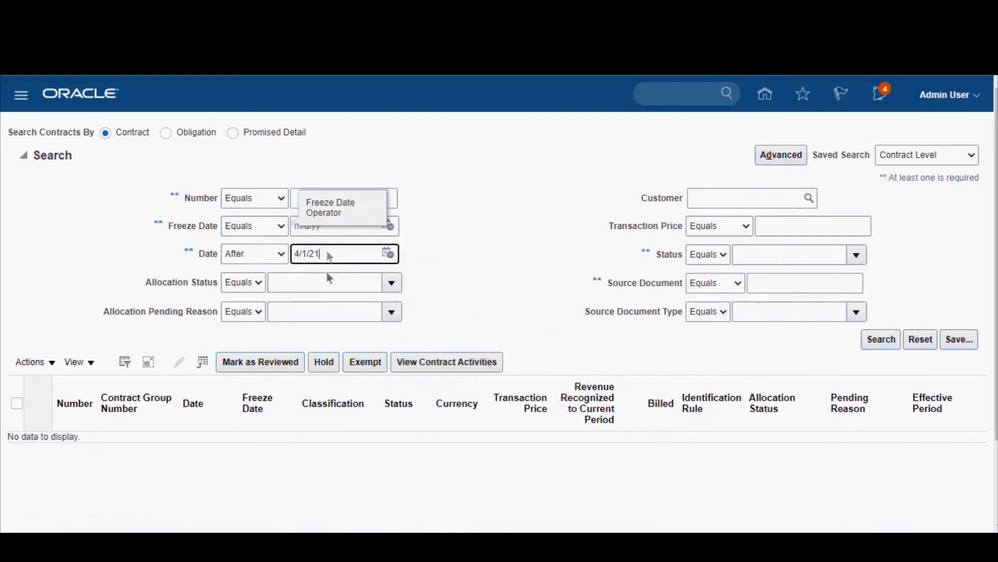
{"action": "left_click", "coordinate": [533, 229]}
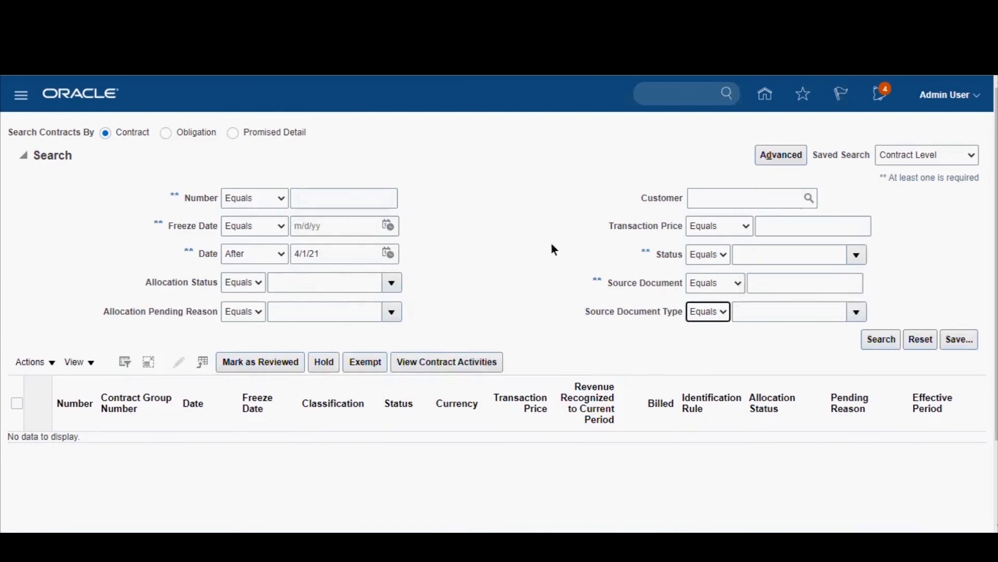
{"action": "left_click", "coordinate": [882, 345]}
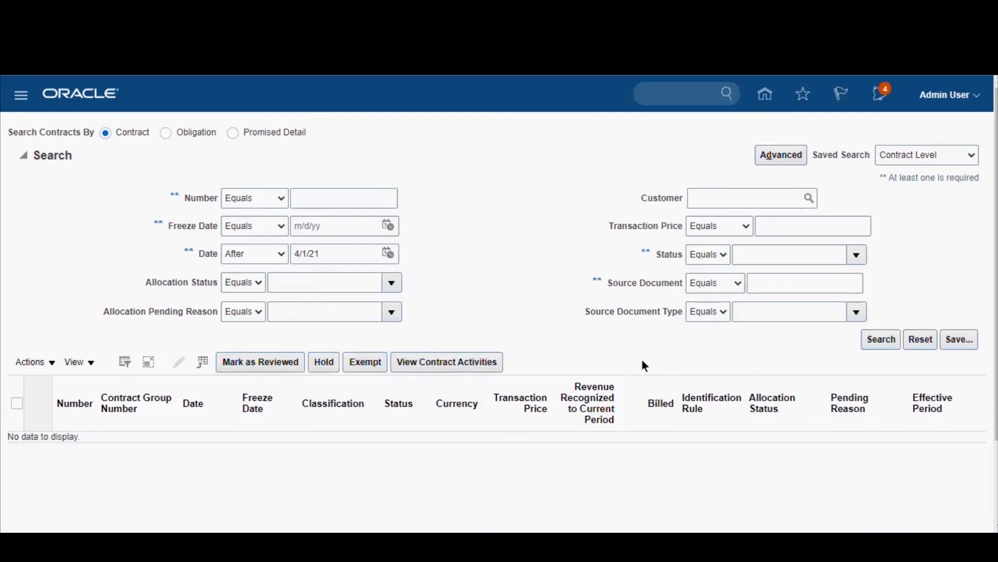